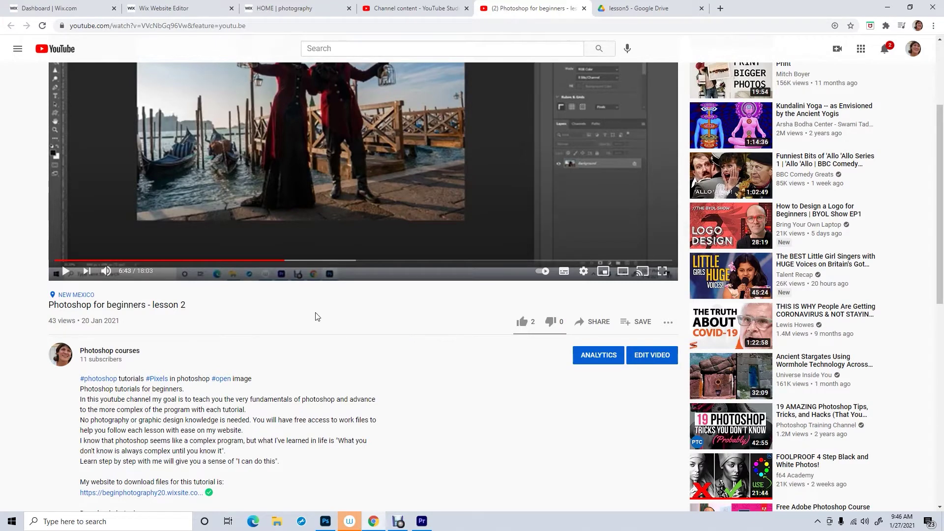
Step: Look through the lesson 2 video description for the website, Photoshop and work file download links
{"action": "scroll", "coordinate": [314, 315], "scroll_direction": "down", "scroll_amount": 3}
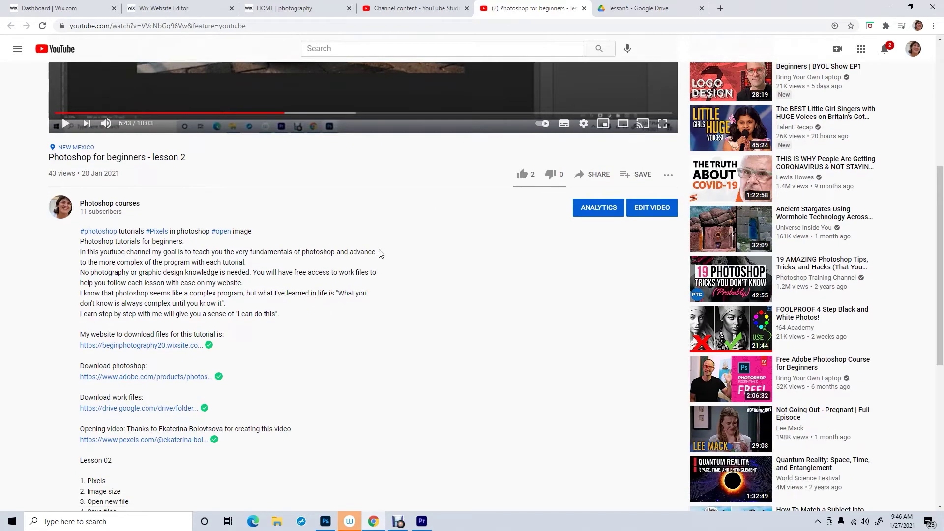
{"action": "scroll", "coordinate": [152, 209], "scroll_direction": "up", "scroll_amount": 4}
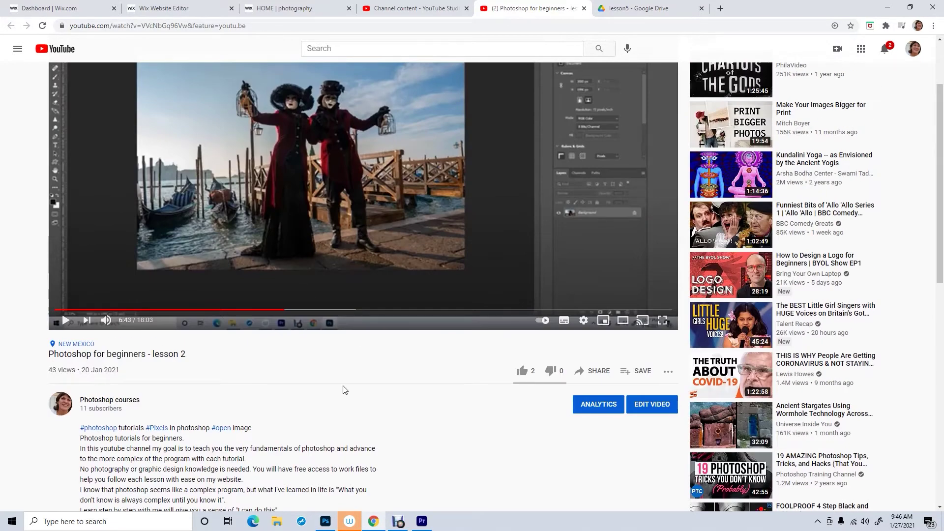
{"action": "scroll", "coordinate": [343, 389], "scroll_direction": "down", "scroll_amount": 4}
{"action": "scroll", "coordinate": [343, 388], "scroll_direction": "down", "scroll_amount": 2}
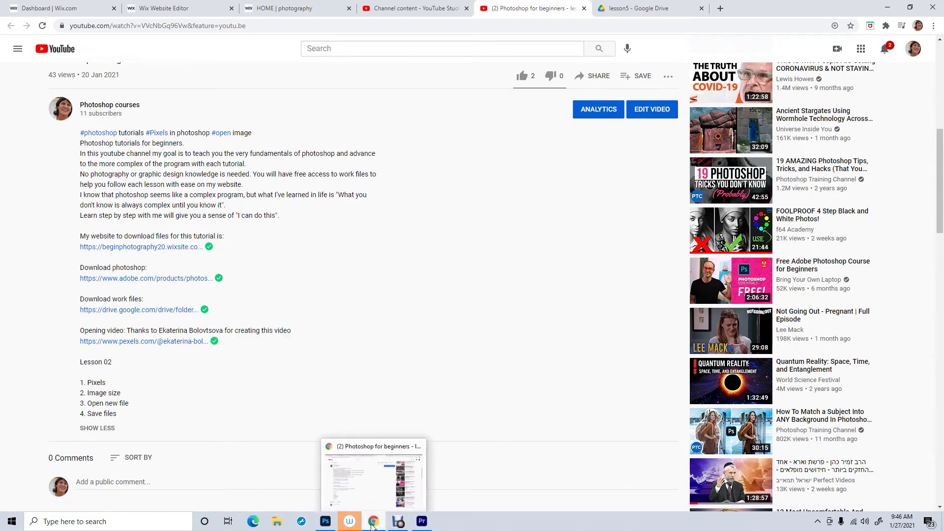
Step: Switch to the photography website's home page and look through its lessons section
{"action": "left_click", "coordinate": [314, 6]}
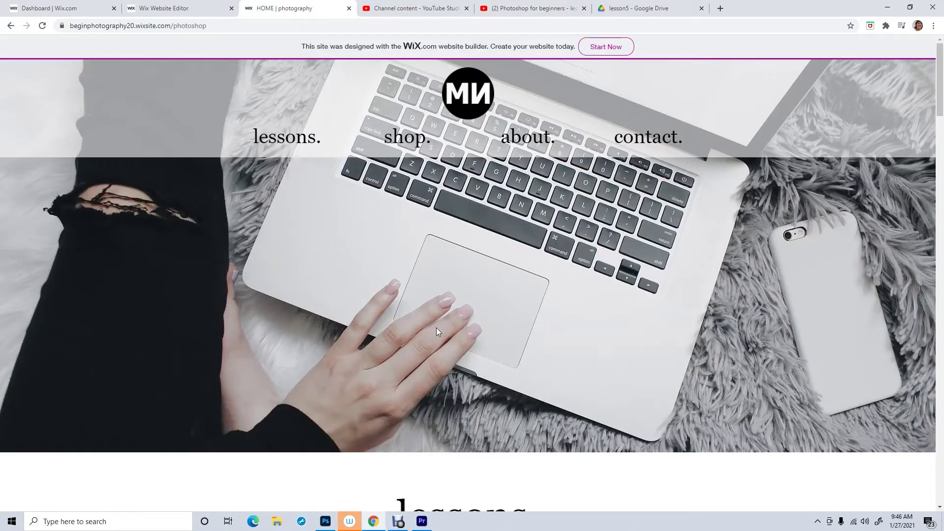
{"action": "scroll", "coordinate": [440, 329], "scroll_direction": "down", "scroll_amount": 7}
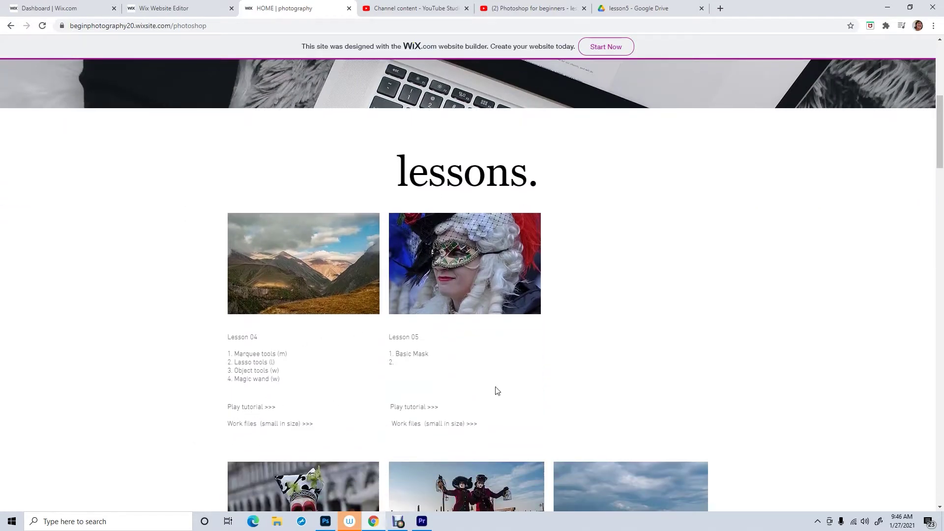
{"action": "scroll", "coordinate": [569, 372], "scroll_direction": "down", "scroll_amount": 3}
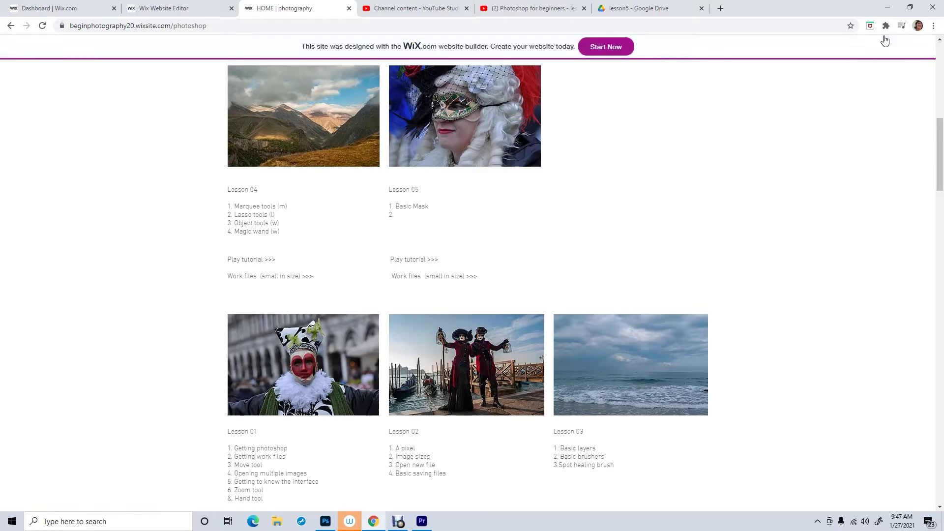
Step: Minimize the browser, switch to Photoshop and reset the lesson workspace
{"action": "left_click", "coordinate": [880, 8]}
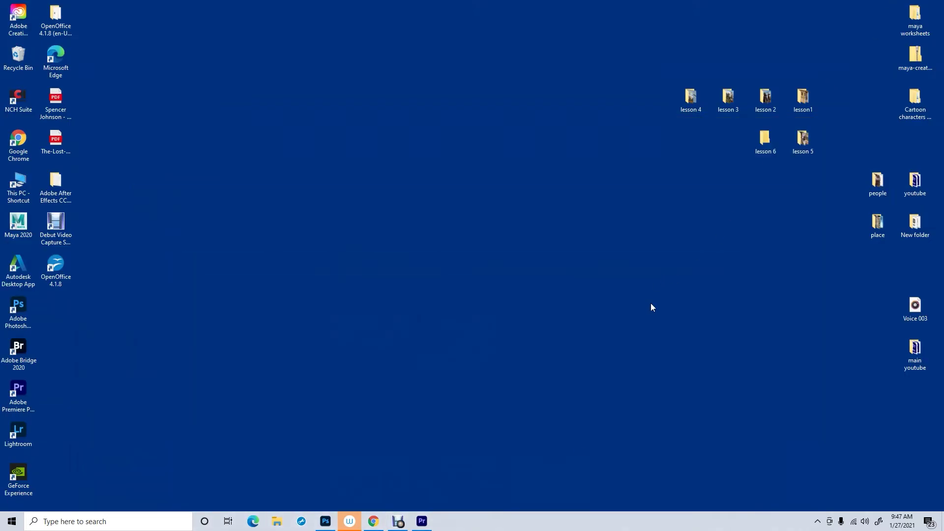
{"action": "left_click", "coordinate": [325, 520]}
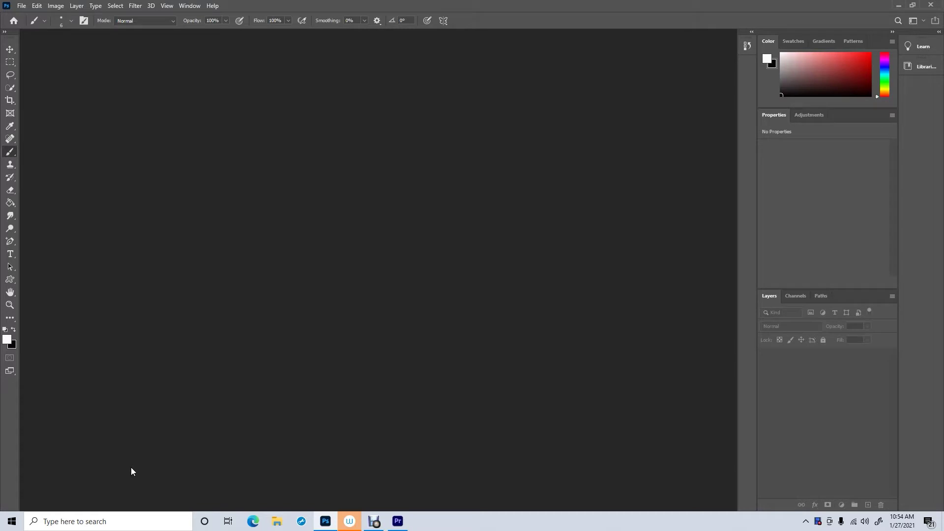
{"action": "left_click", "coordinate": [189, 6]}
{"action": "mouse_move", "coordinate": [200, 28]}
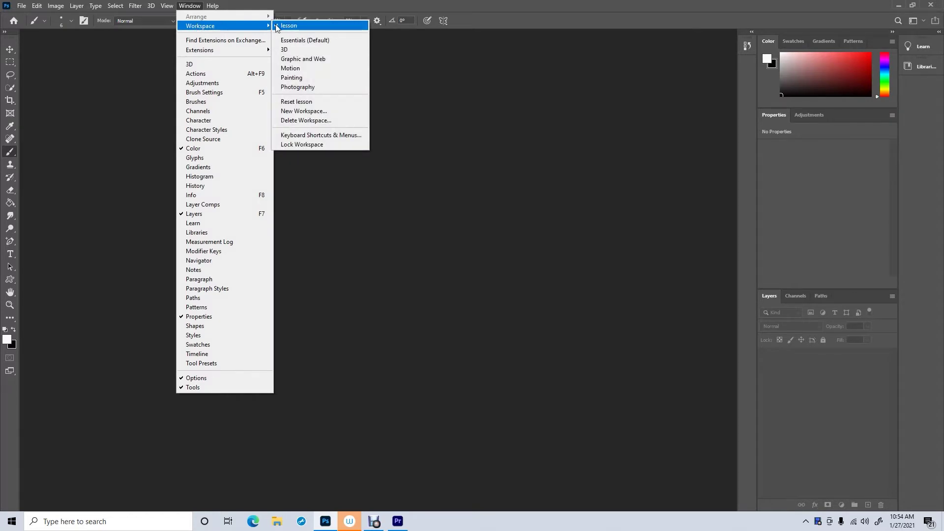
{"action": "left_click", "coordinate": [297, 102]}
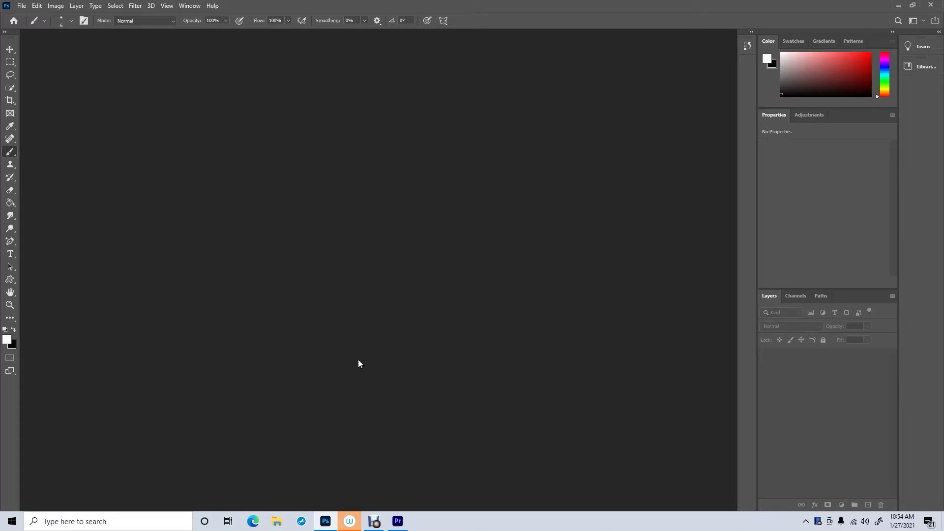
Step: Create a new 29.7 x 21 cm RGB document at 300 pixels/inch with transparent background contents
{"action": "left_click", "coordinate": [25, 9]}
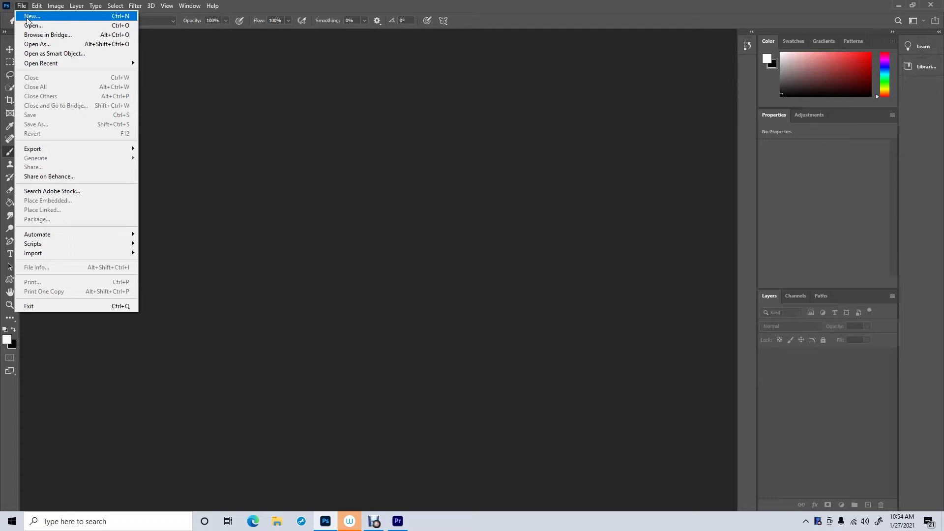
{"action": "left_click", "coordinate": [27, 17]}
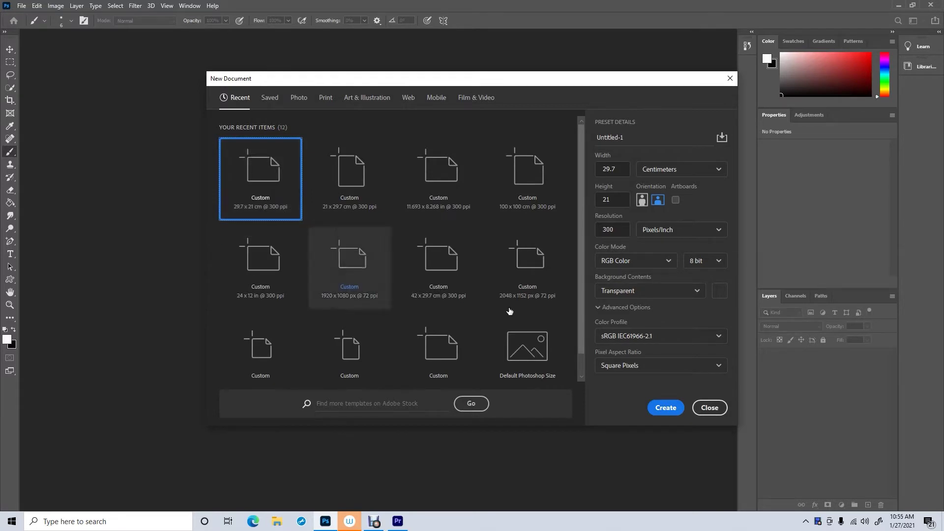
{"action": "left_click", "coordinate": [666, 409]}
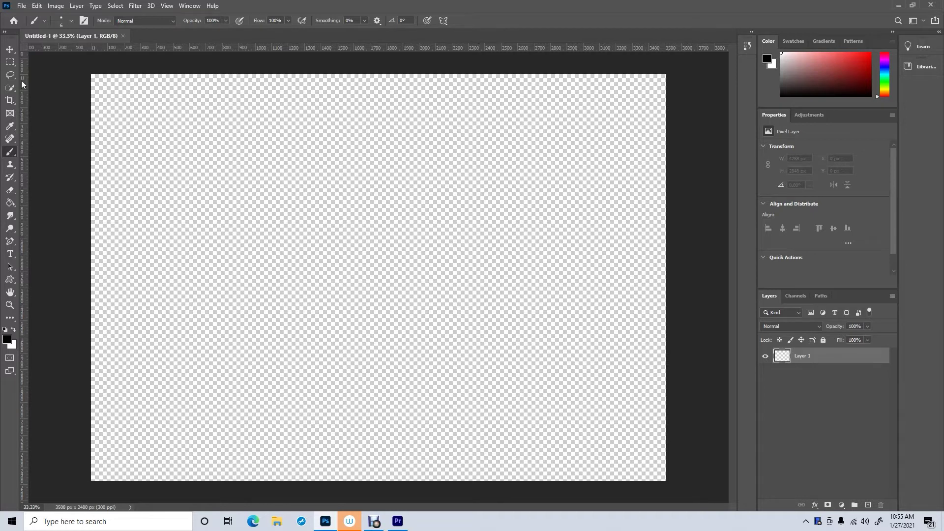
Step: Fill the empty layer with blue (5b79d8) using the Paint Bucket
{"action": "left_click", "coordinate": [11, 203]}
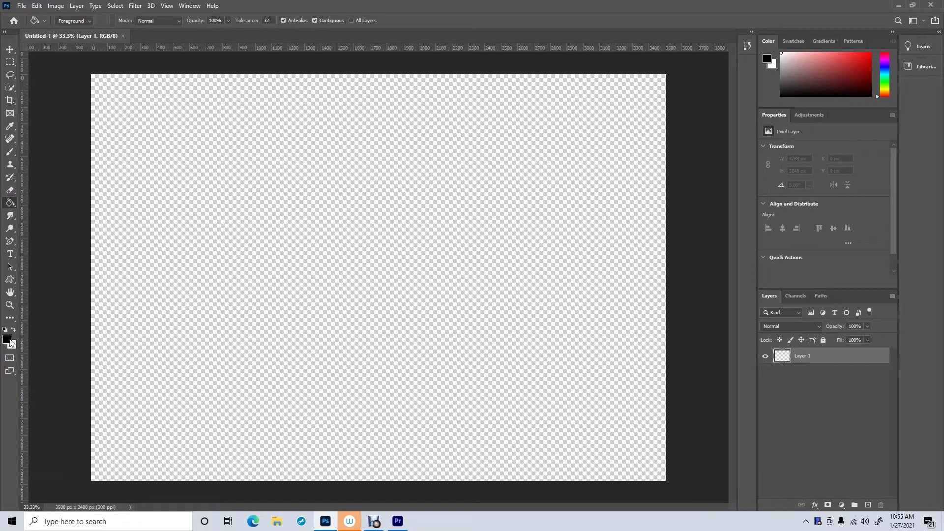
{"action": "left_click", "coordinate": [8, 341]}
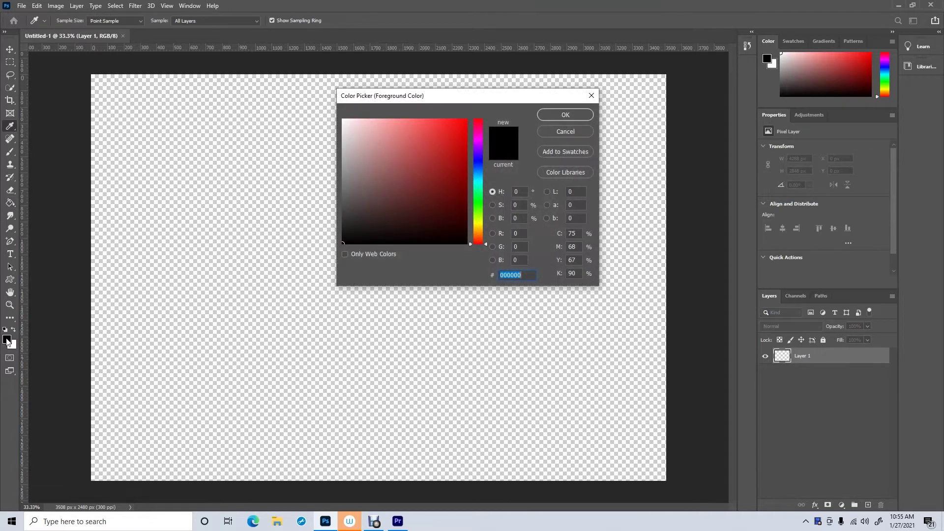
{"action": "left_click", "coordinate": [476, 165]}
{"action": "left_click_drag", "start_coordinate": [436, 152], "coordinate": [414, 138]}
{"action": "key", "text": "g"}
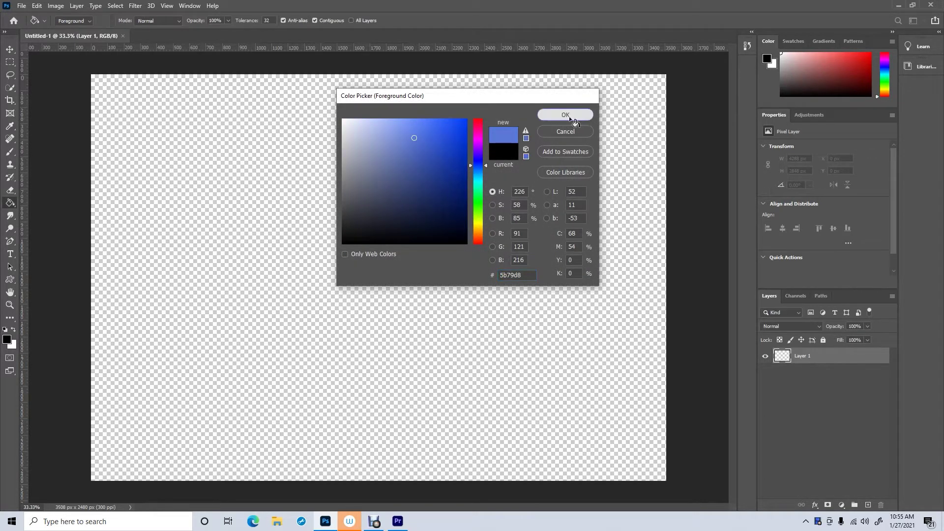
{"action": "left_click", "coordinate": [565, 114]}
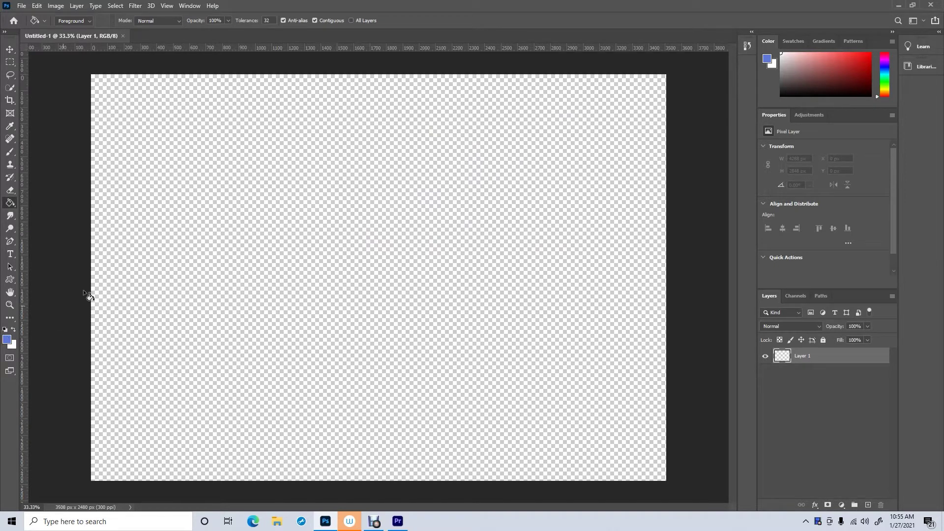
{"action": "left_click", "coordinate": [198, 203]}
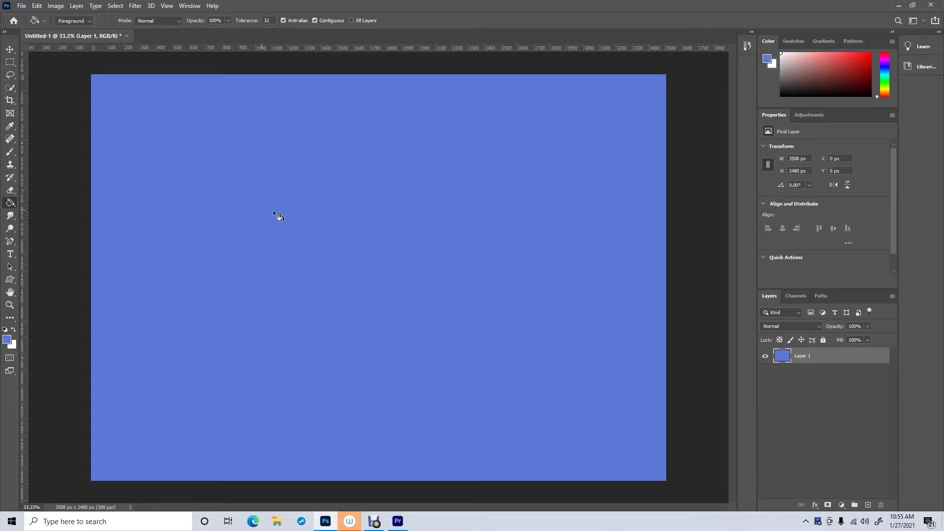
Step: Add a new layer above the blue one and fill it with yellow-green (c2d85b)
{"action": "left_click", "coordinate": [868, 505]}
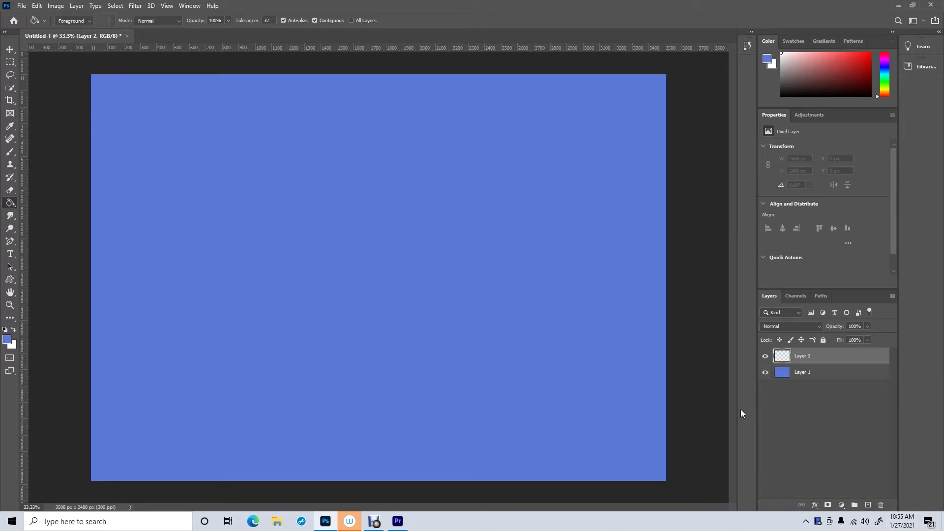
{"action": "left_click", "coordinate": [7, 339]}
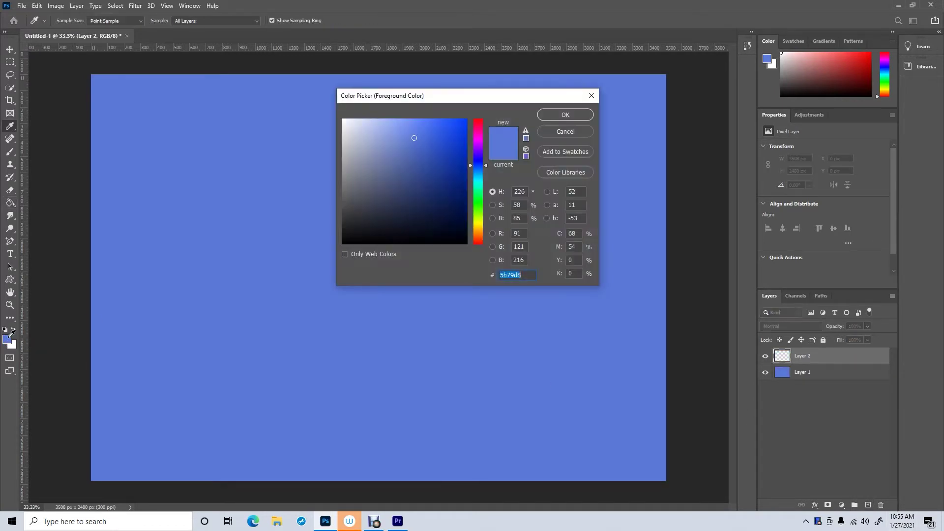
{"action": "left_click_drag", "start_coordinate": [477, 223], "coordinate": [476, 220]}
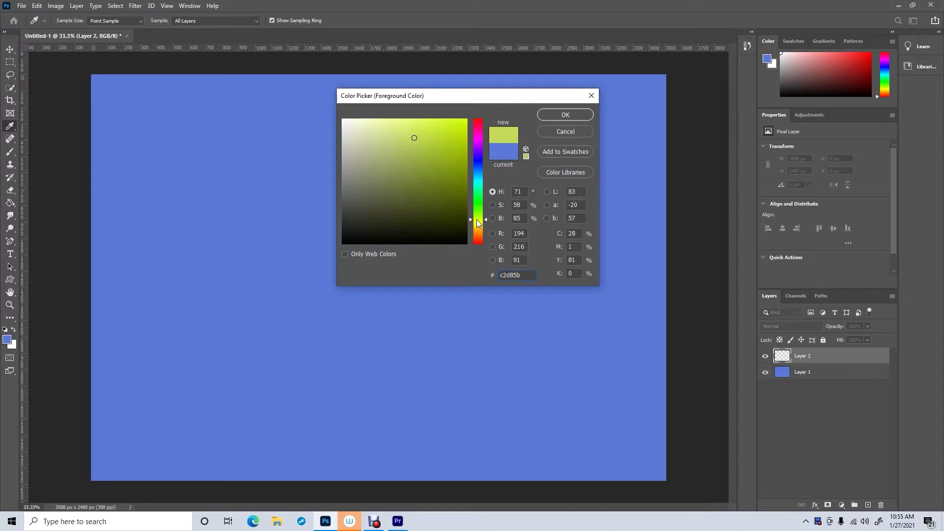
{"action": "left_click", "coordinate": [565, 115]}
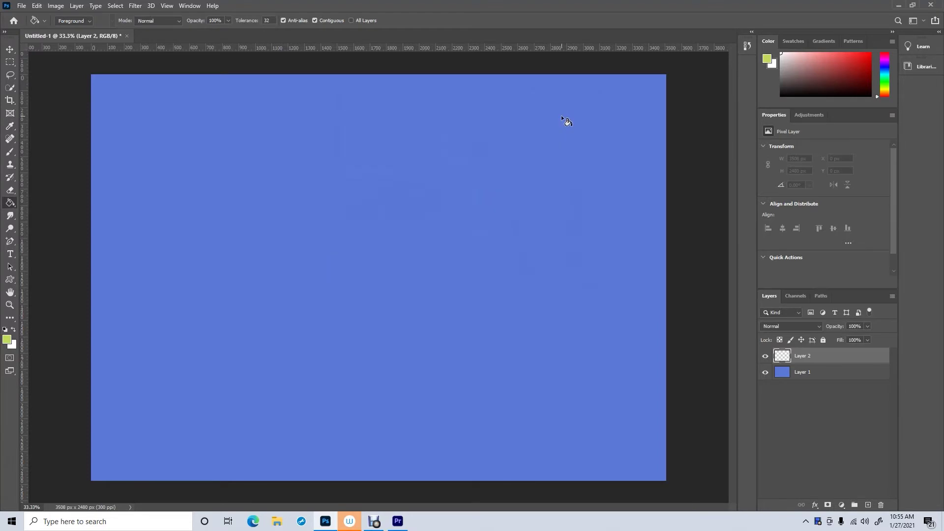
{"action": "left_click", "coordinate": [352, 220]}
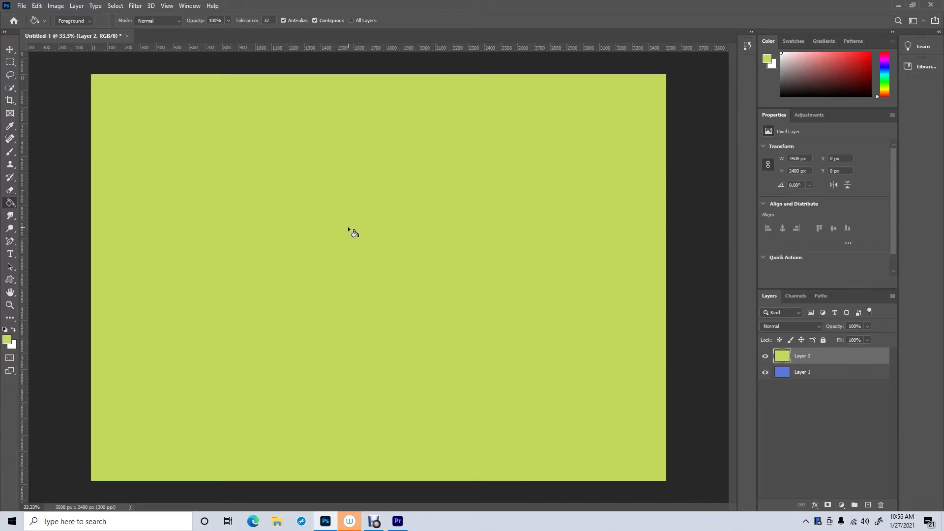
Step: Rename the lower layer as blue and the upper layer as green
{"action": "double_click", "coordinate": [806, 373]}
{"action": "type", "text": "blue"}
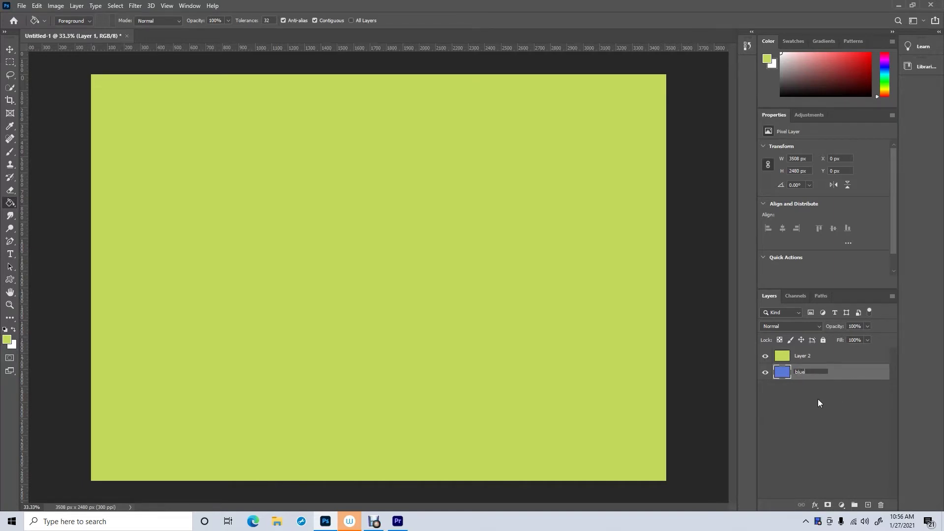
{"action": "left_click", "coordinate": [819, 399]}
{"action": "double_click", "coordinate": [805, 357]}
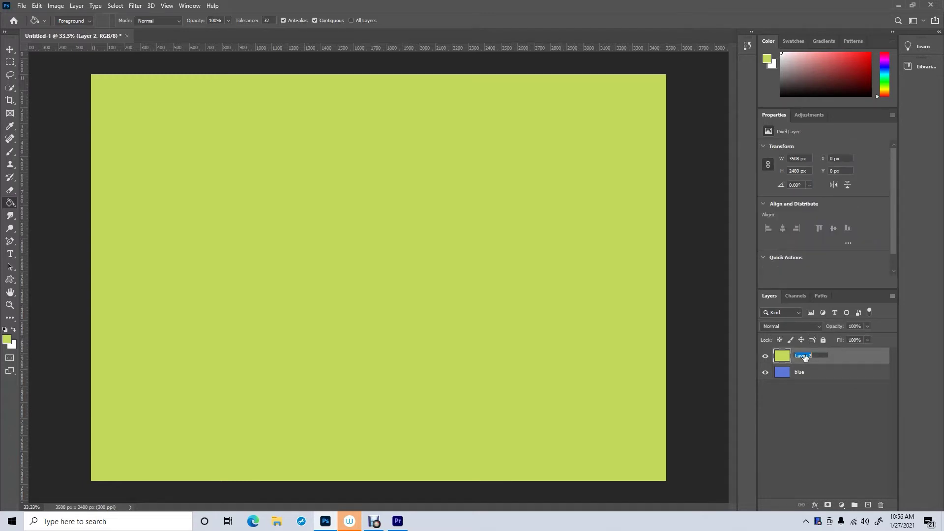
{"action": "type", "text": "d"}
{"action": "type", "text": "reen"}
{"action": "left_click", "coordinate": [785, 418]}
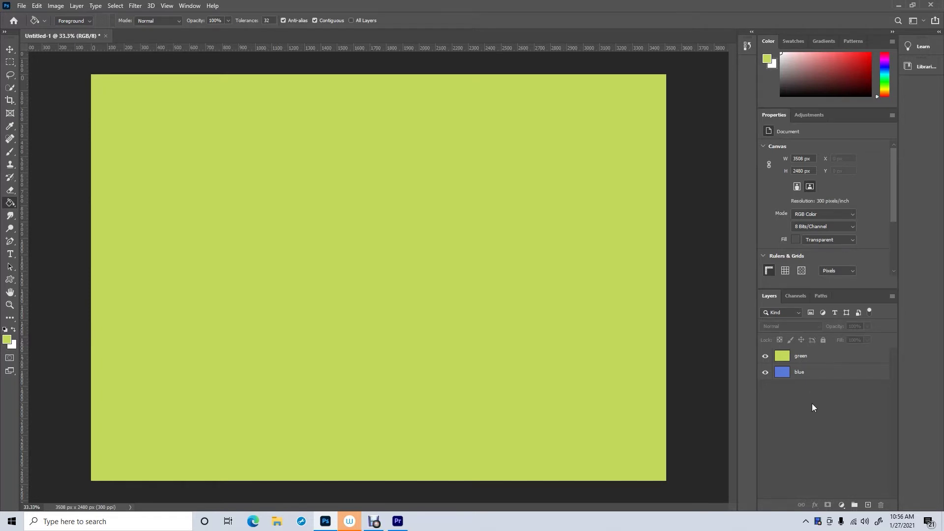
Step: Select the green layer and reset the foreground and background colours to the default black and white
{"action": "left_click", "coordinate": [819, 356]}
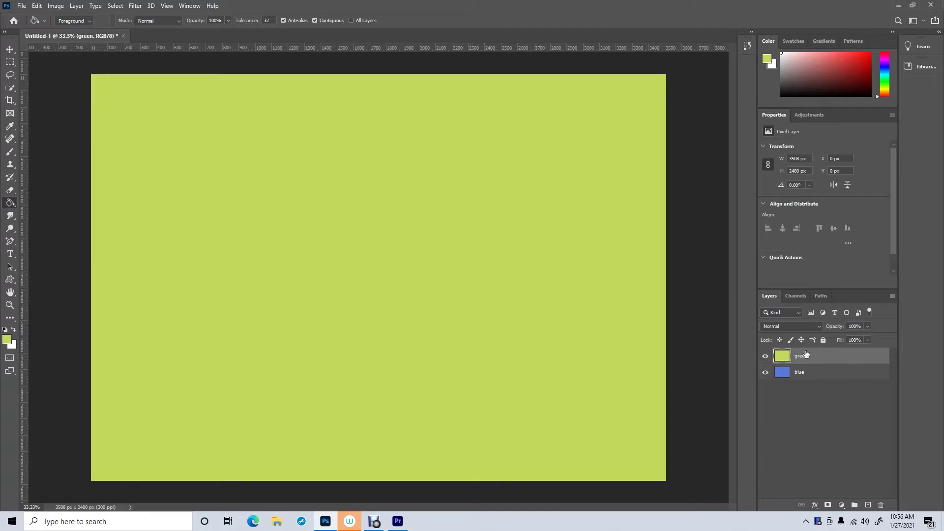
{"action": "left_click", "coordinate": [5, 330]}
{"action": "left_click", "coordinate": [13, 333]}
{"action": "left_click", "coordinate": [14, 333]}
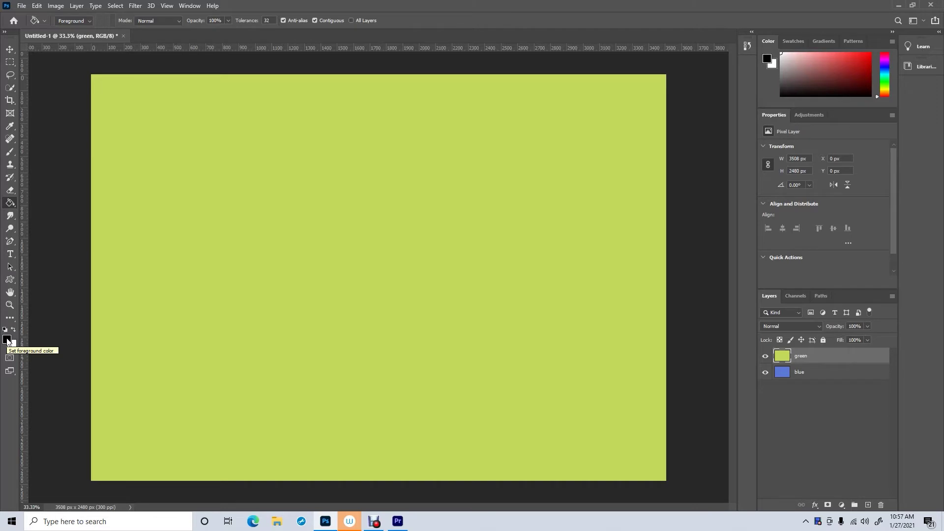
Step: Check the foreground and background colours one after the other in the Color Picker
{"action": "left_click", "coordinate": [7, 340]}
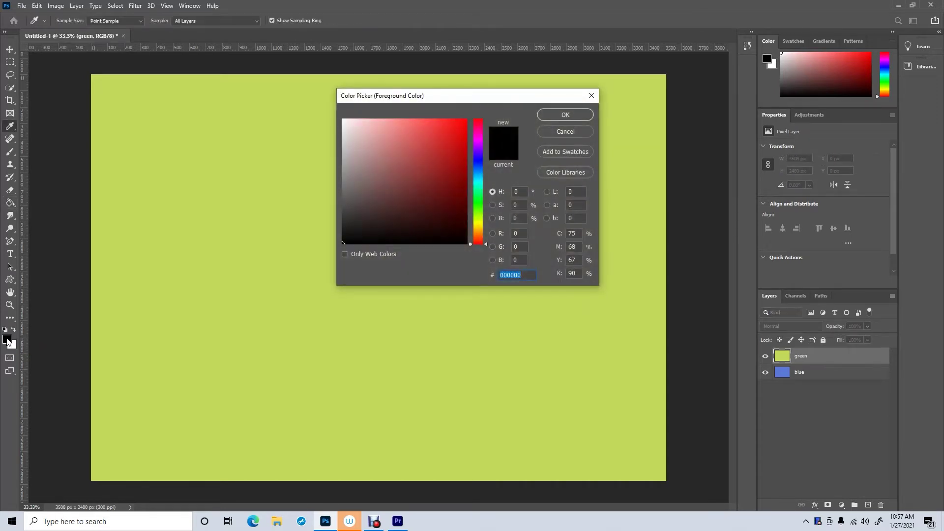
{"action": "left_click", "coordinate": [565, 115]}
{"action": "left_click", "coordinate": [15, 348]}
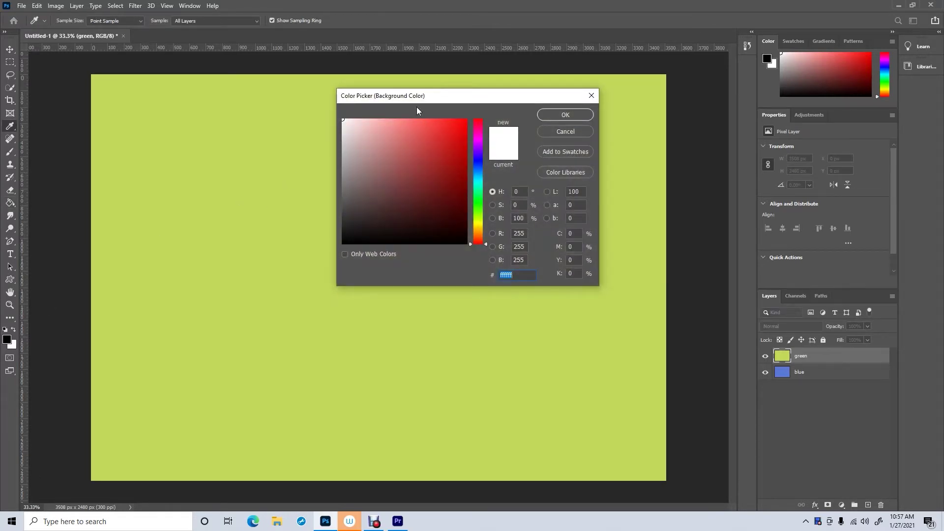
{"action": "left_click", "coordinate": [556, 112]}
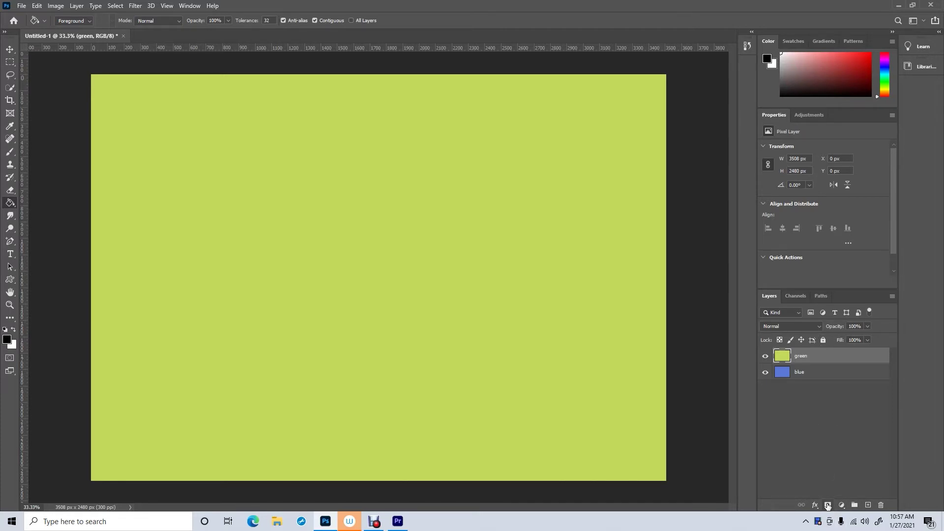
Step: Add a layer mask to the green layer and make black the foreground colour
{"action": "left_click", "coordinate": [828, 505]}
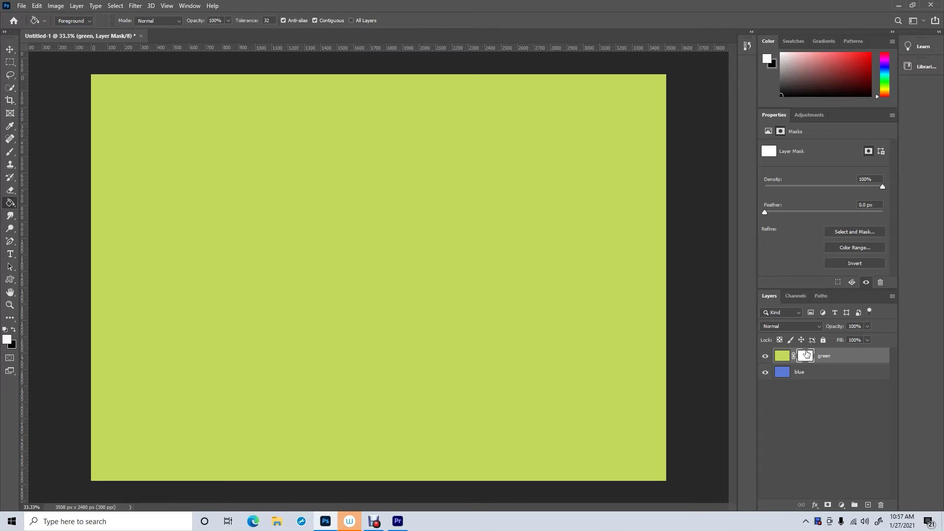
{"action": "left_click", "coordinate": [14, 331]}
{"action": "left_click", "coordinate": [9, 88]}
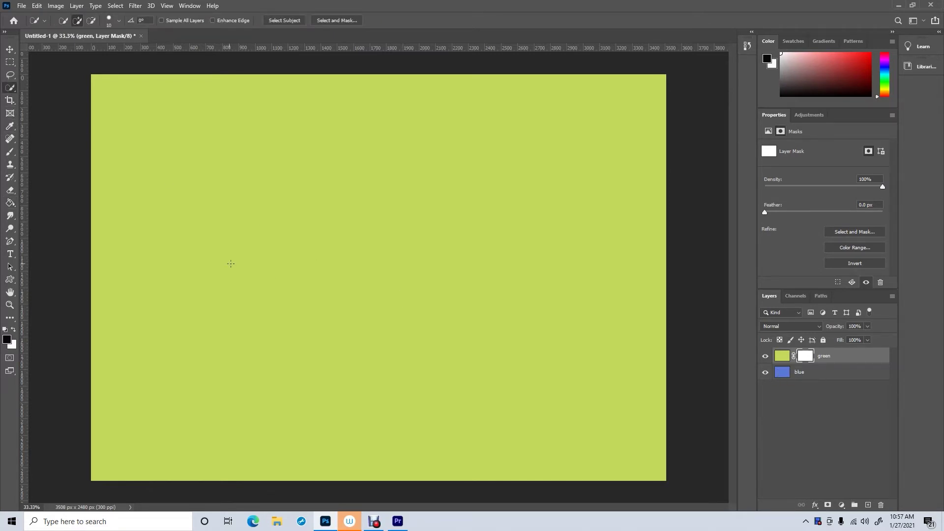
Step: With a black brush of size 70, paint a dot near the canvas centre and a ring around it on the green layer's mask
{"action": "left_click", "coordinate": [10, 153]}
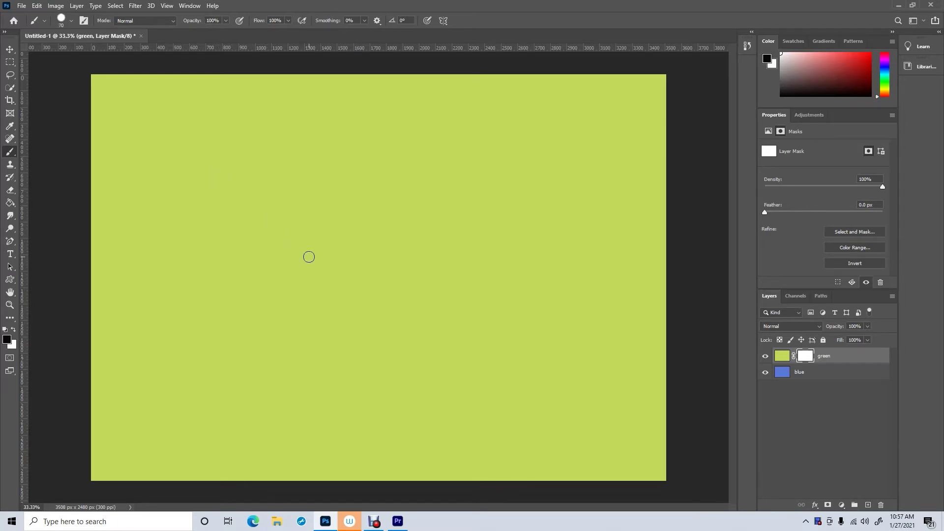
{"action": "key", "text": "bracketright"}
{"action": "key", "text": "bracketright"}
{"action": "key", "text": "bracketright"}
{"action": "key", "text": "bracketright"}
{"action": "left_click", "coordinate": [363, 260]}
{"action": "mouse_move", "coordinate": [372, 217]}
{"action": "left_mouse_down"}
{"action": "mouse_move", "coordinate": [351, 214]}
{"action": "mouse_move", "coordinate": [323, 230]}
{"action": "mouse_move", "coordinate": [315, 261]}
{"action": "mouse_move", "coordinate": [340, 306]}
{"action": "mouse_move", "coordinate": [381, 315]}
{"action": "mouse_move", "coordinate": [414, 286]}
{"action": "mouse_move", "coordinate": [405, 237]}
{"action": "mouse_move", "coordinate": [373, 215]}
{"action": "mouse_move", "coordinate": [354, 218]}
{"action": "left_mouse_up"}
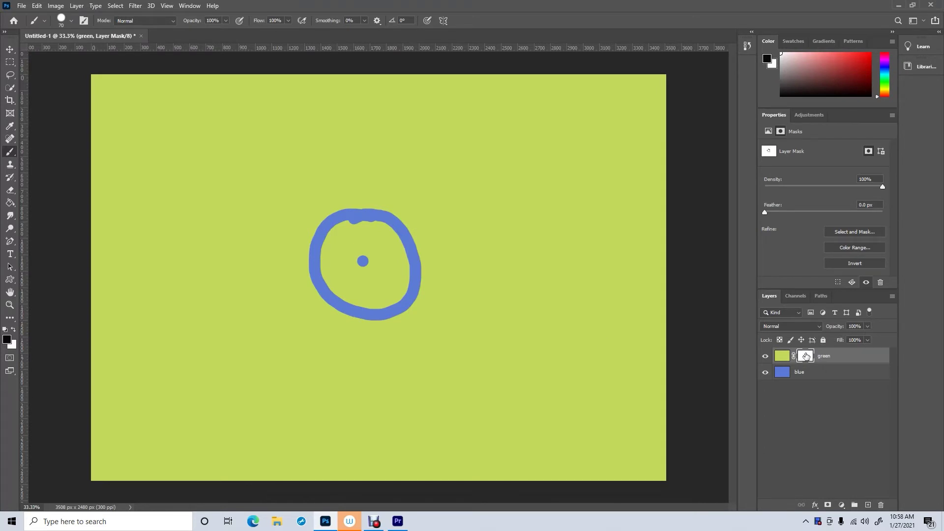
Step: Fill the inside of the ring with black on the green layer's mask and paint scattered white dots over it
{"action": "mouse_move", "coordinate": [376, 227]}
{"action": "left_mouse_down"}
{"action": "mouse_move", "coordinate": [328, 234]}
{"action": "mouse_move", "coordinate": [362, 229]}
{"action": "mouse_move", "coordinate": [330, 218]}
{"action": "mouse_move", "coordinate": [342, 240]}
{"action": "mouse_move", "coordinate": [400, 253]}
{"action": "mouse_move", "coordinate": [388, 237]}
{"action": "mouse_move", "coordinate": [381, 242]}
{"action": "mouse_move", "coordinate": [399, 267]}
{"action": "mouse_move", "coordinate": [395, 312]}
{"action": "mouse_move", "coordinate": [381, 291]}
{"action": "mouse_move", "coordinate": [362, 297]}
{"action": "mouse_move", "coordinate": [356, 282]}
{"action": "mouse_move", "coordinate": [345, 290]}
{"action": "mouse_move", "coordinate": [323, 238]}
{"action": "mouse_move", "coordinate": [360, 259]}
{"action": "mouse_move", "coordinate": [366, 252]}
{"action": "mouse_move", "coordinate": [390, 307]}
{"action": "mouse_move", "coordinate": [325, 284]}
{"action": "mouse_move", "coordinate": [366, 294]}
{"action": "mouse_move", "coordinate": [332, 276]}
{"action": "mouse_move", "coordinate": [371, 290]}
{"action": "left_mouse_up"}
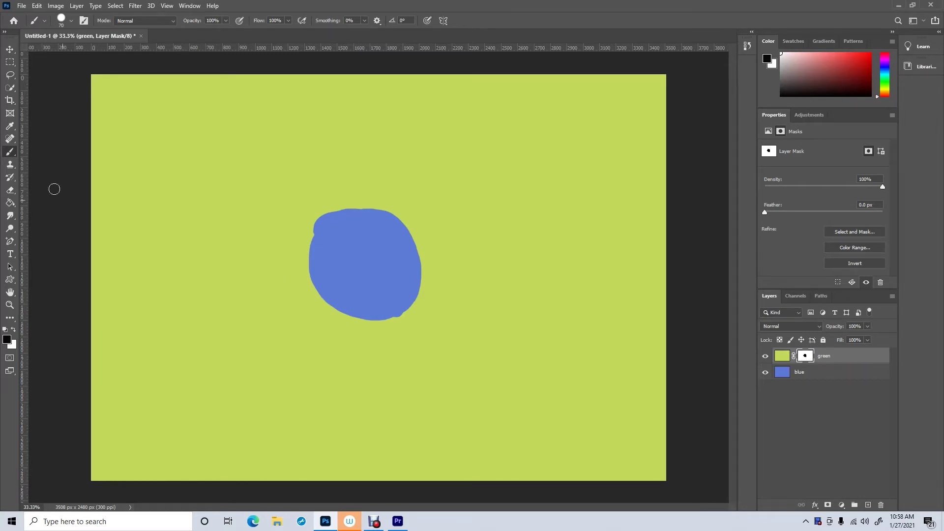
{"action": "left_click", "coordinate": [14, 331]}
{"action": "left_click", "coordinate": [348, 236]}
{"action": "left_click", "coordinate": [374, 239]}
{"action": "left_click", "coordinate": [392, 263]}
{"action": "left_click", "coordinate": [365, 266]}
{"action": "left_click", "coordinate": [334, 266]}
{"action": "left_click", "coordinate": [349, 292]}
{"action": "left_click", "coordinate": [380, 297]}
{"action": "left_click", "coordinate": [404, 288]}
{"action": "left_click", "coordinate": [395, 242]}
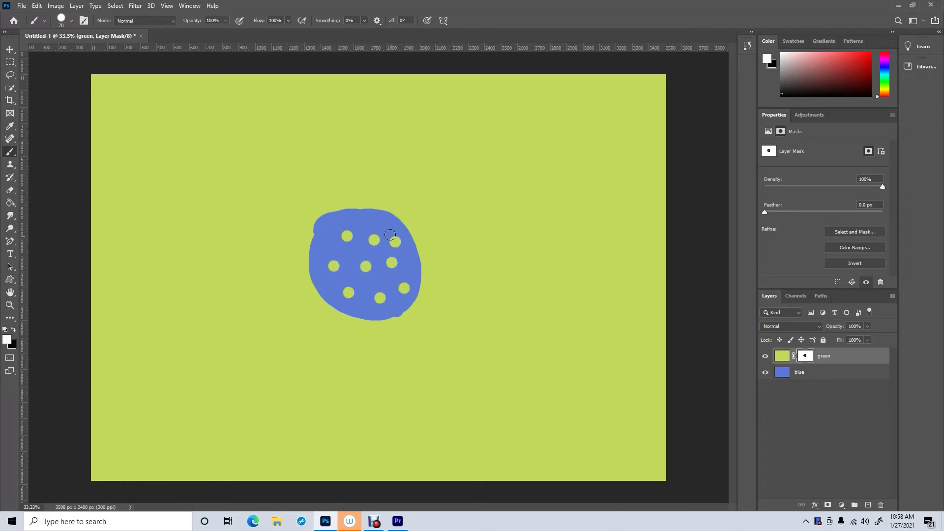
{"action": "left_click", "coordinate": [378, 219]}
{"action": "left_click", "coordinate": [322, 243]}
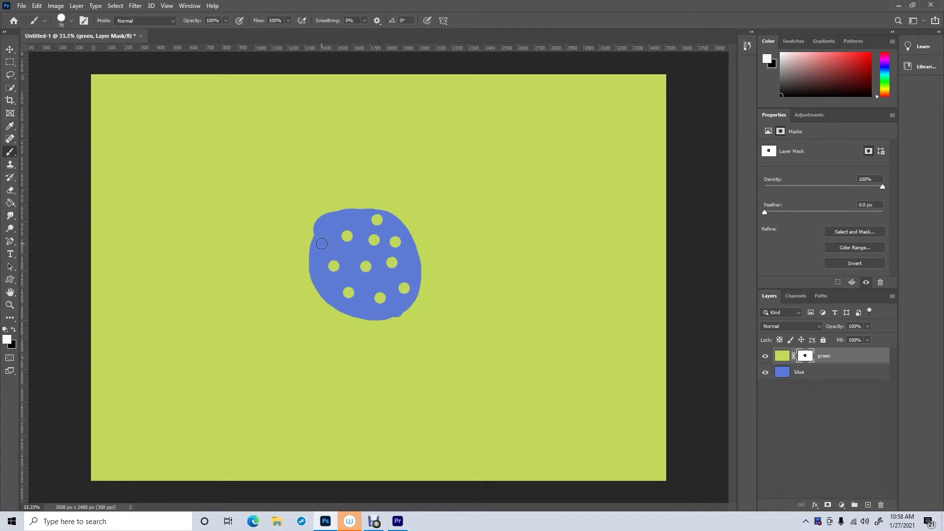
{"action": "left_click", "coordinate": [325, 287]}
{"action": "left_click", "coordinate": [360, 310]}
Step: Close the untitled document without saving and open the mask image from the lesson 5 folder
{"action": "left_click", "coordinate": [140, 36]}
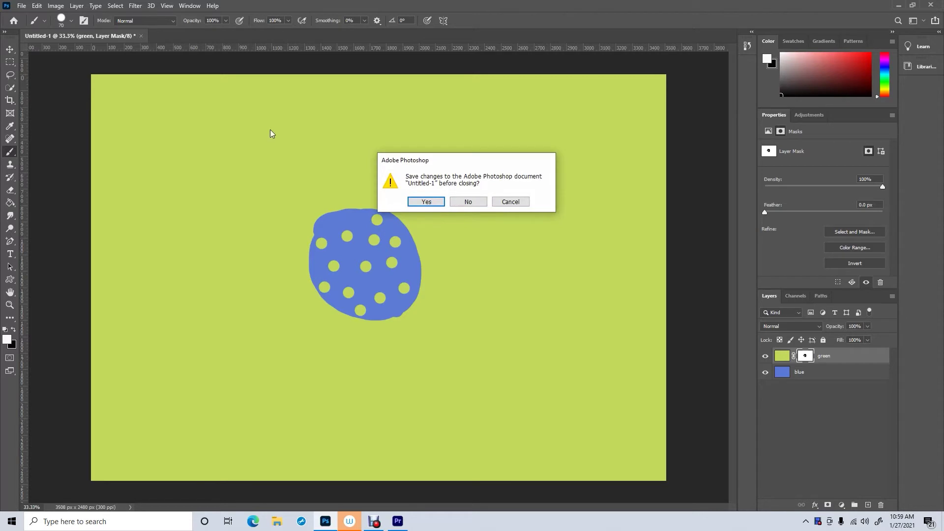
{"action": "left_click", "coordinate": [470, 202]}
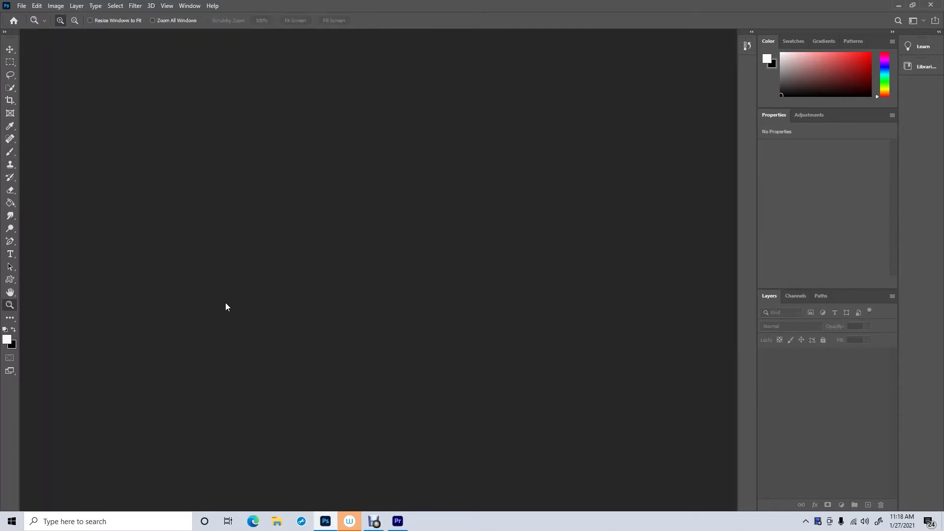
{"action": "left_click", "coordinate": [22, 6]}
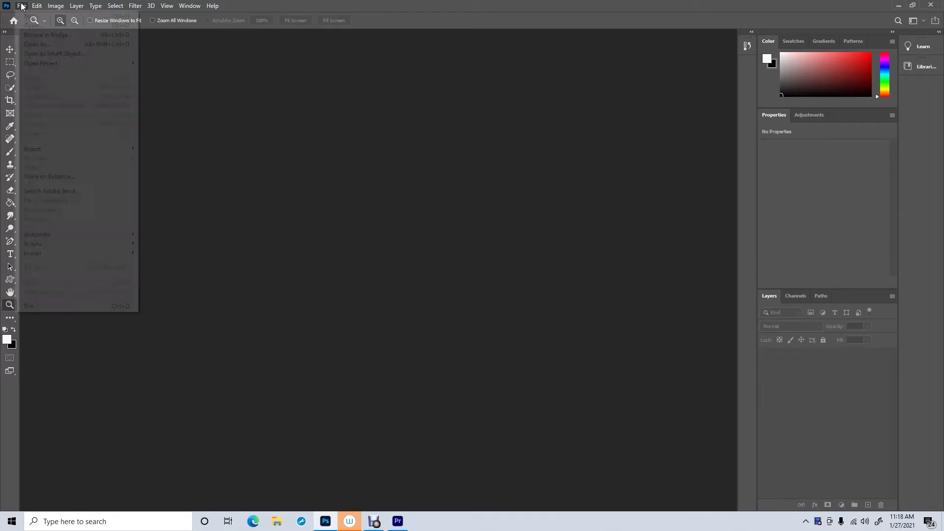
{"action": "left_click", "coordinate": [28, 26]}
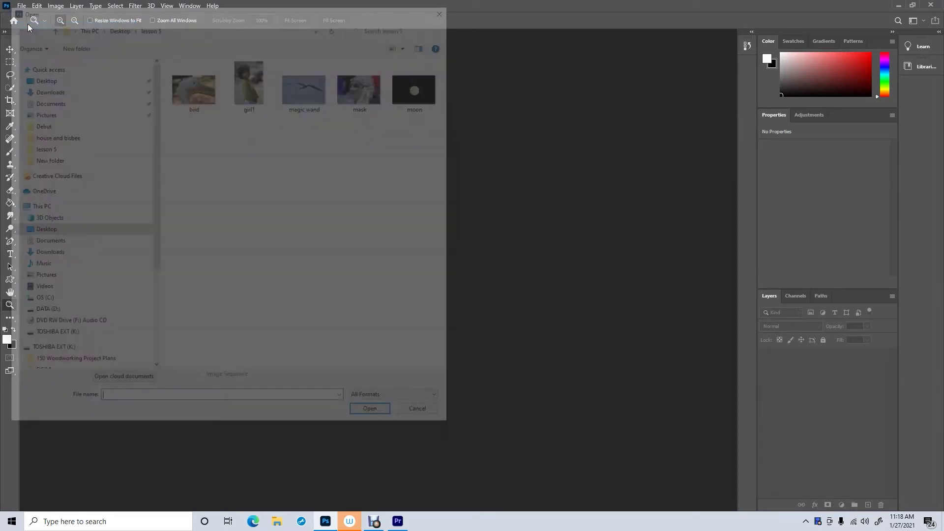
{"action": "left_click", "coordinate": [369, 86]}
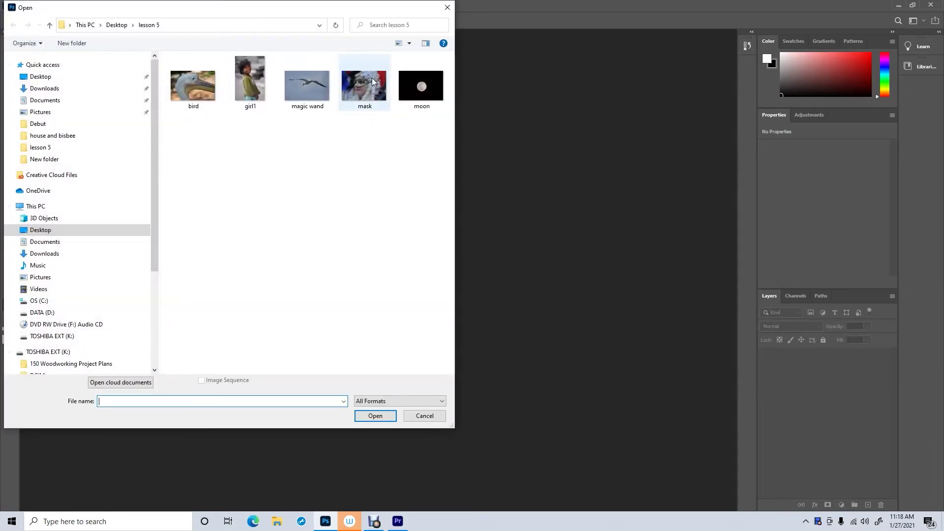
{"action": "left_click", "coordinate": [386, 419]}
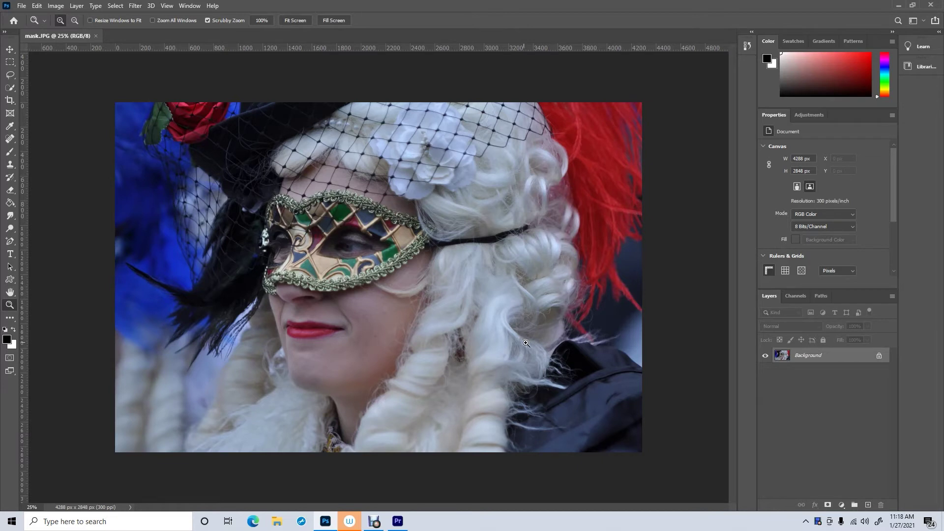
Step: Unlock the Background layer and duplicate it
{"action": "left_click", "coordinate": [879, 357]}
{"action": "left_click_drag", "start_coordinate": [851, 357], "coordinate": [868, 505]}
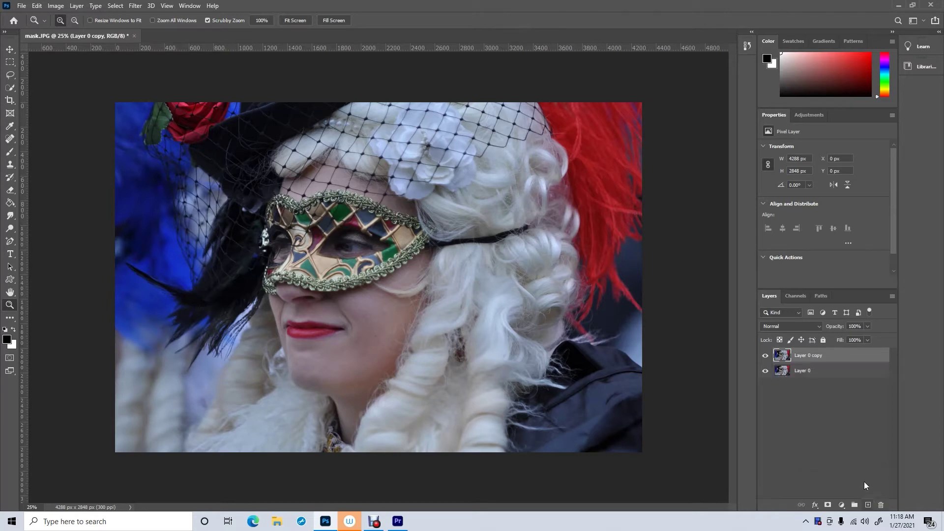
Step: Rename the lower layer as main and the upper copy as colour
{"action": "left_click", "coordinate": [806, 373]}
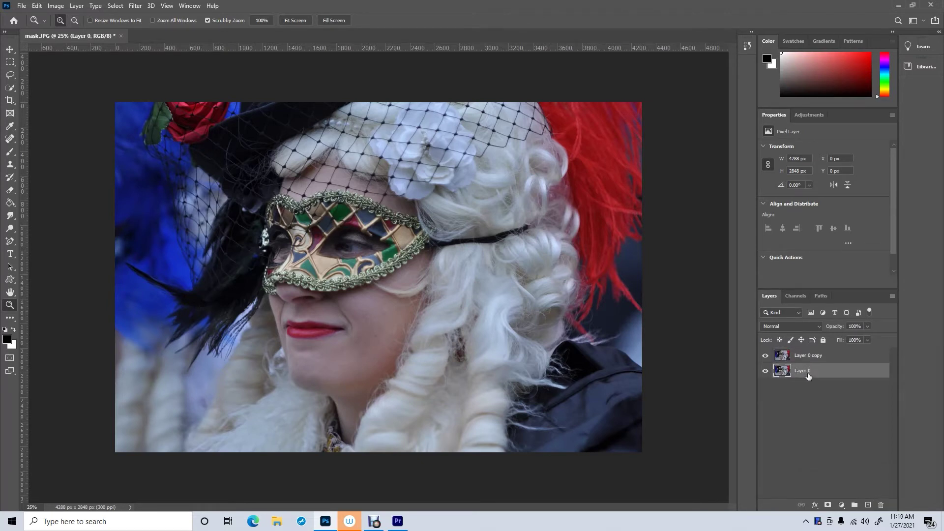
{"action": "double_click", "coordinate": [807, 372]}
{"action": "type", "text": "main"}
{"action": "double_click", "coordinate": [812, 358]}
{"action": "type", "text": "co"}
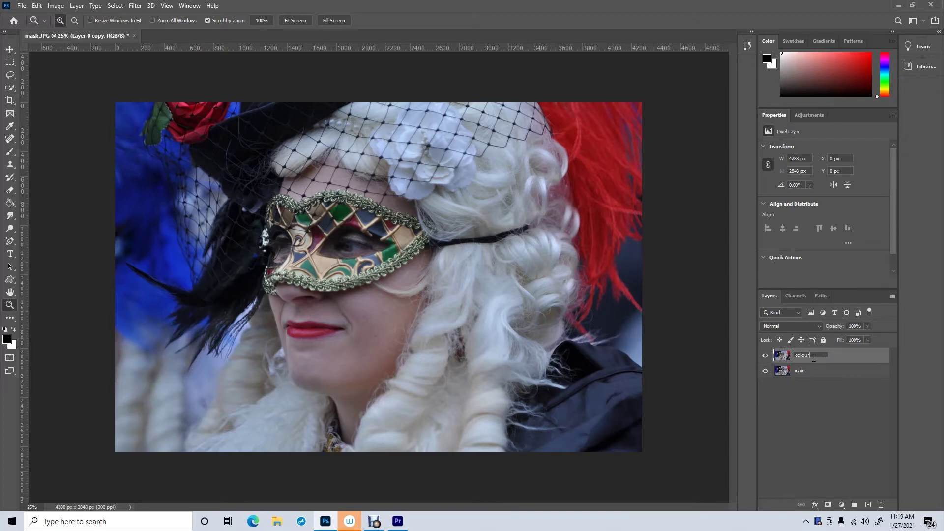
{"action": "type", "text": "lour"}
{"action": "left_click", "coordinate": [818, 393]}
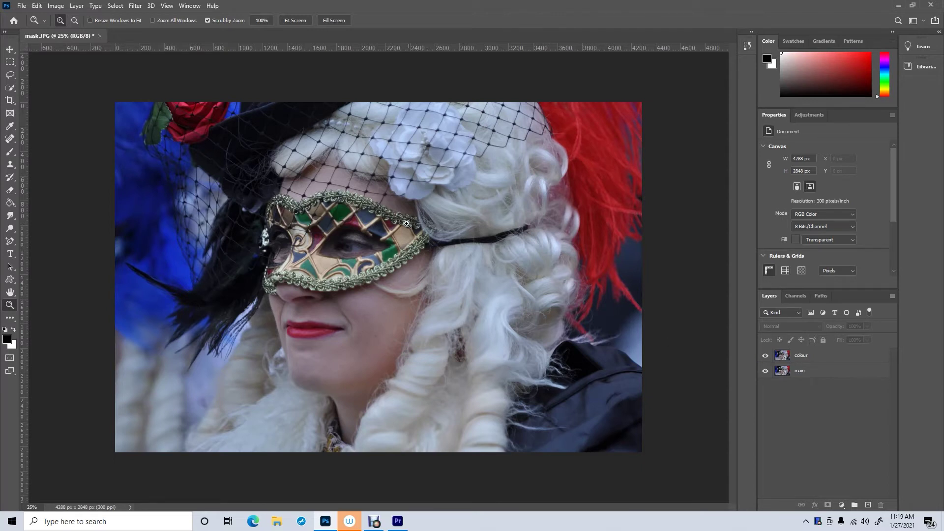
Step: Select the carnival mask on the colour layer with the Quick Selection tool
{"action": "left_click", "coordinate": [12, 88]}
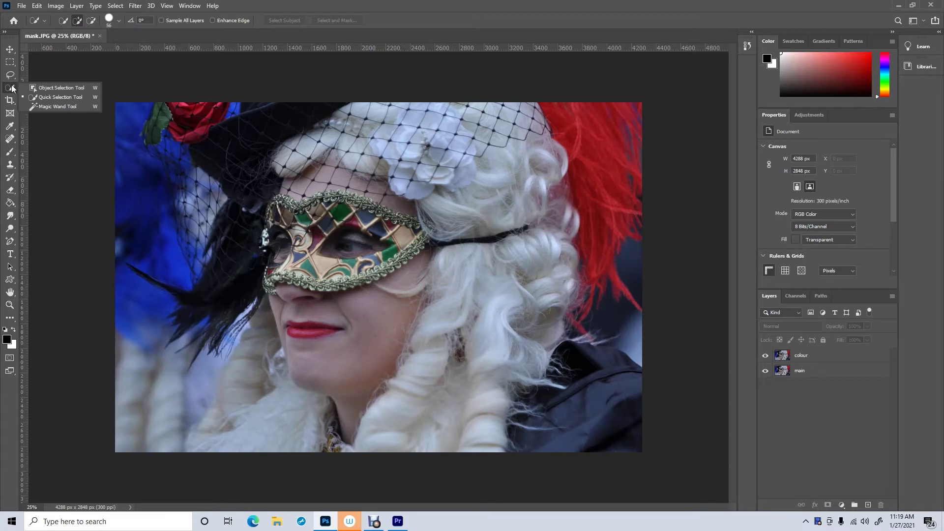
{"action": "left_click", "coordinate": [54, 98]}
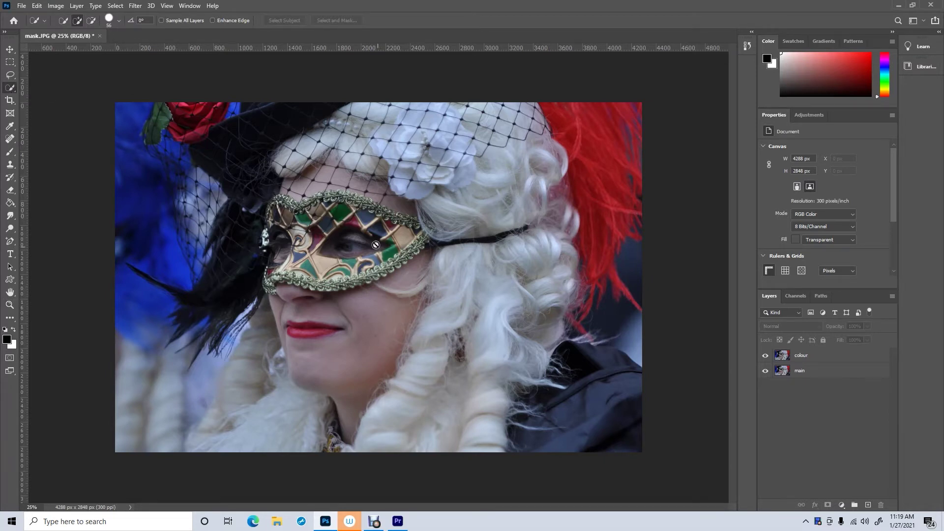
{"action": "left_click", "coordinate": [823, 357]}
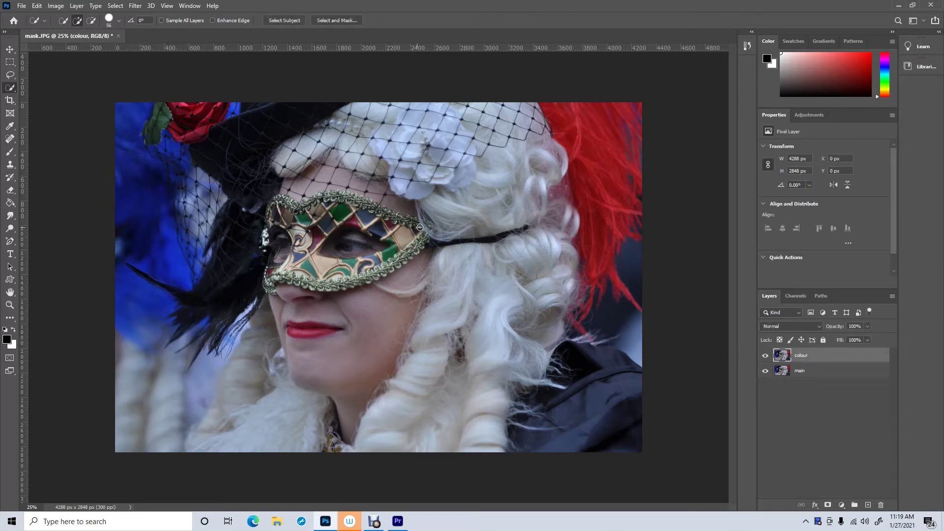
{"action": "mouse_move", "coordinate": [263, 216]}
{"action": "left_mouse_down"}
{"action": "mouse_move", "coordinate": [298, 208]}
{"action": "mouse_move", "coordinate": [351, 197]}
{"action": "mouse_move", "coordinate": [428, 230]}
{"action": "mouse_move", "coordinate": [362, 278]}
{"action": "mouse_move", "coordinate": [336, 284]}
{"action": "mouse_move", "coordinate": [263, 280]}
{"action": "mouse_move", "coordinate": [293, 253]}
{"action": "mouse_move", "coordinate": [288, 221]}
{"action": "mouse_move", "coordinate": [288, 241]}
{"action": "mouse_move", "coordinate": [265, 235]}
{"action": "left_mouse_up"}
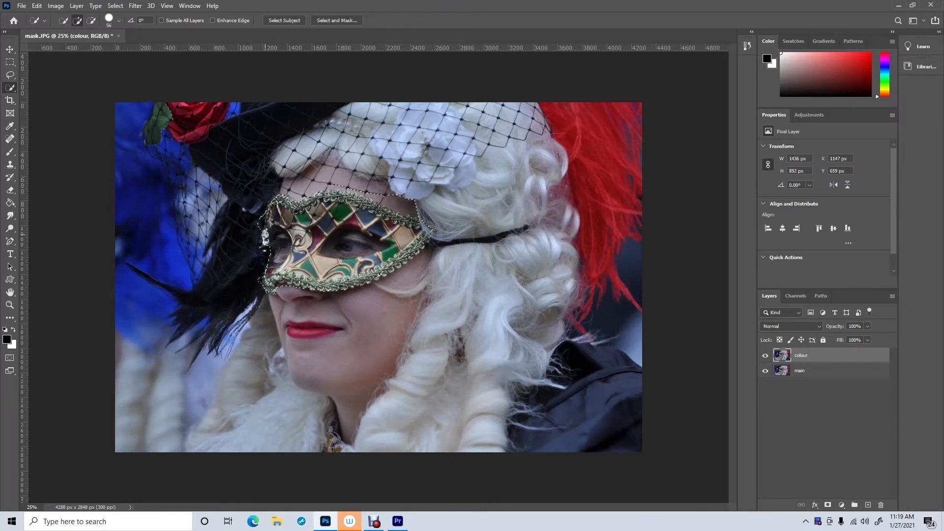
Step: Subtract the eye openings and the stray areas around the carnival mask's edge from the selection
{"action": "key", "text": "alt"}
{"action": "left_click_drag", "start_coordinate": [278, 232], "coordinate": [271, 264]}
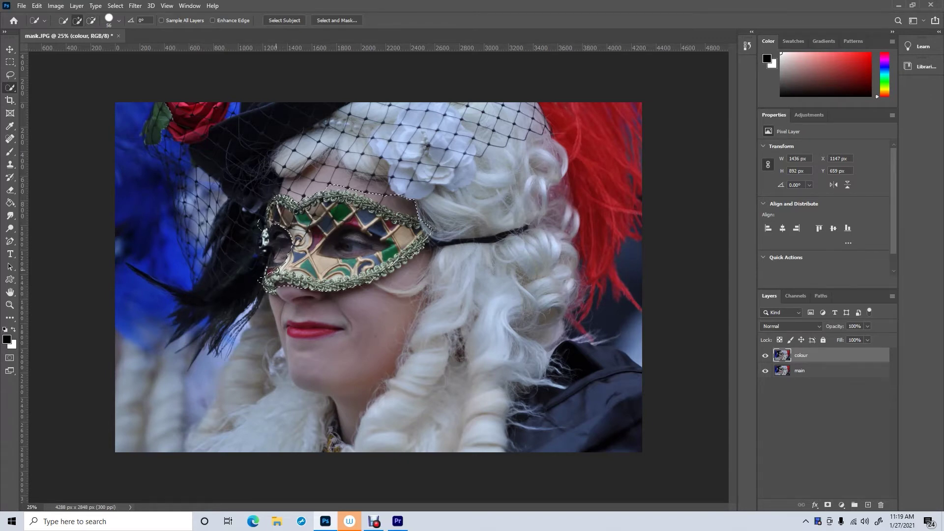
{"action": "key", "text": "alt"}
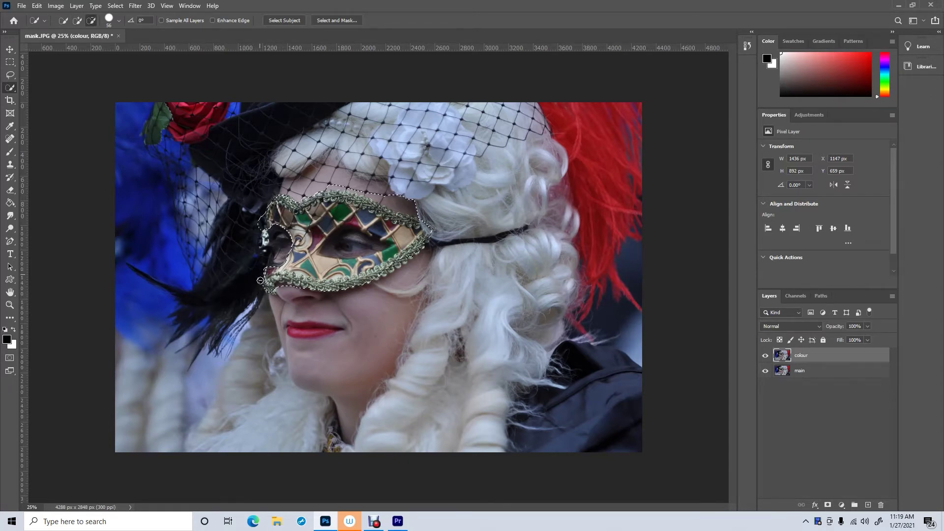
{"action": "left_click", "coordinate": [259, 229], "text": "alt"}
{"action": "key", "text": "alt"}
{"action": "left_click", "coordinate": [402, 195], "text": "alt"}
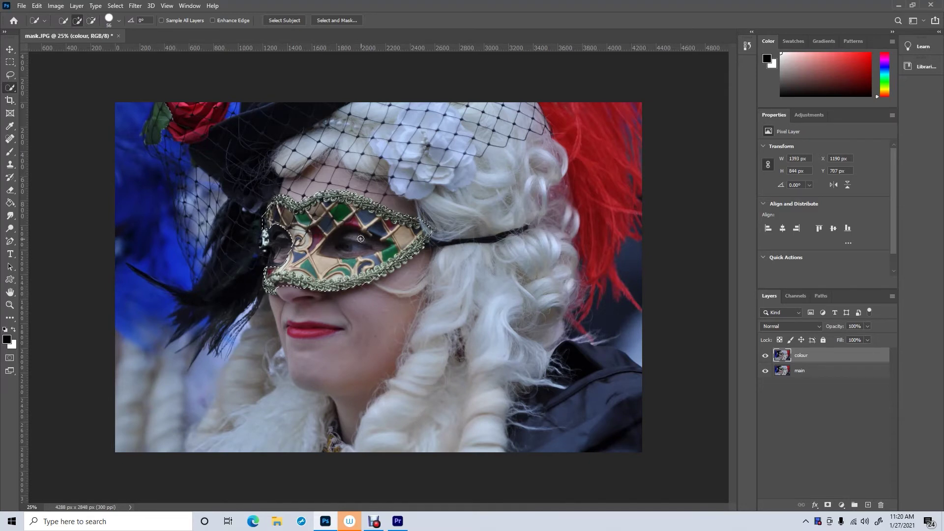
{"action": "key", "text": "alt"}
Step: Turn the carnival mask selection into a layer mask on the colour layer
{"action": "key", "text": "z"}
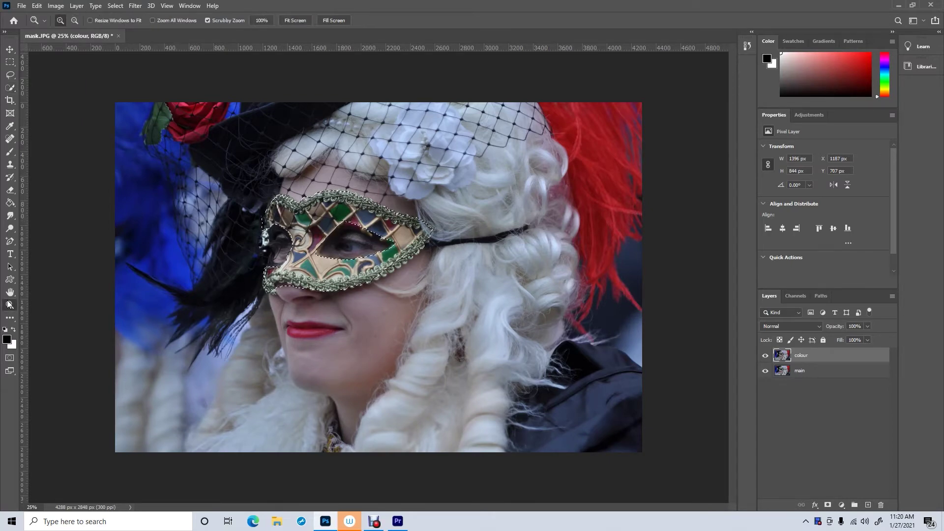
{"action": "left_click_drag", "start_coordinate": [296, 225], "coordinate": [319, 131]}
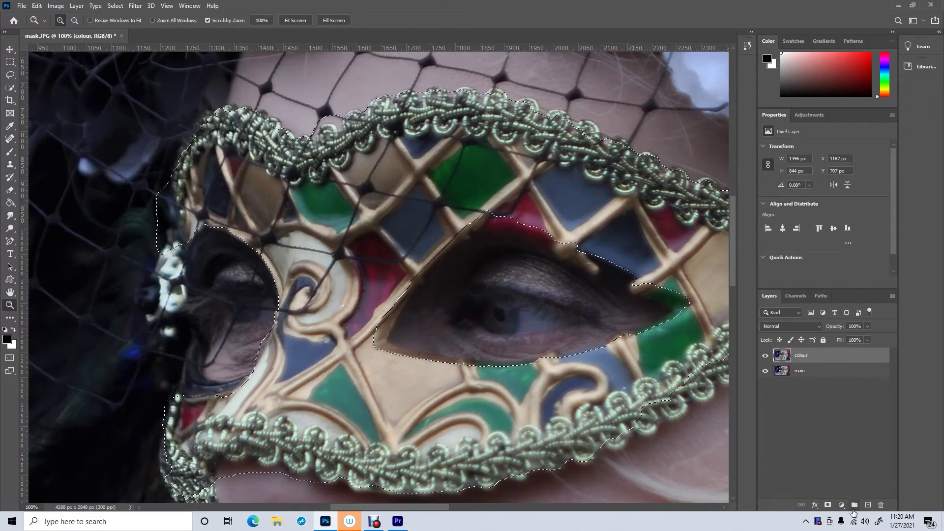
{"action": "left_click", "coordinate": [828, 505]}
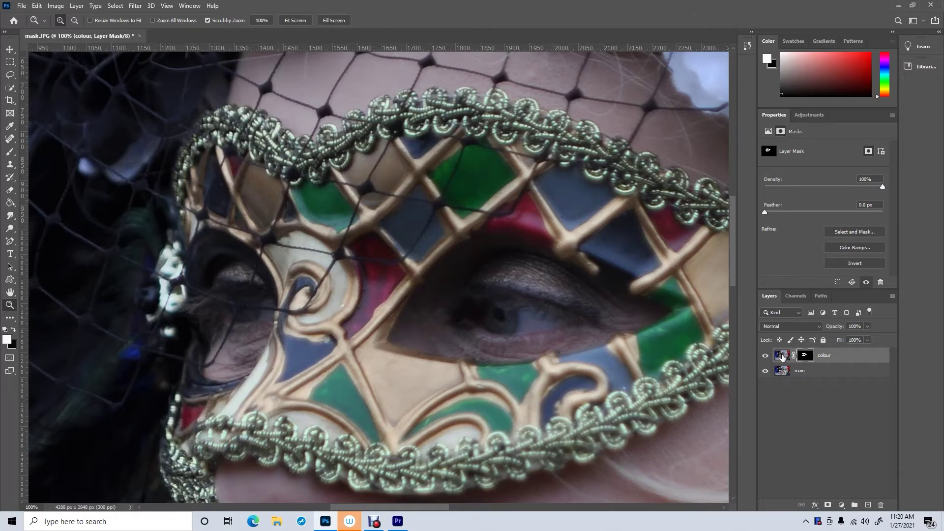
Step: Target the colour layer's image instead of its mask and apply a Hue/Saturation adjustment with hue +180
{"action": "left_click", "coordinate": [782, 356]}
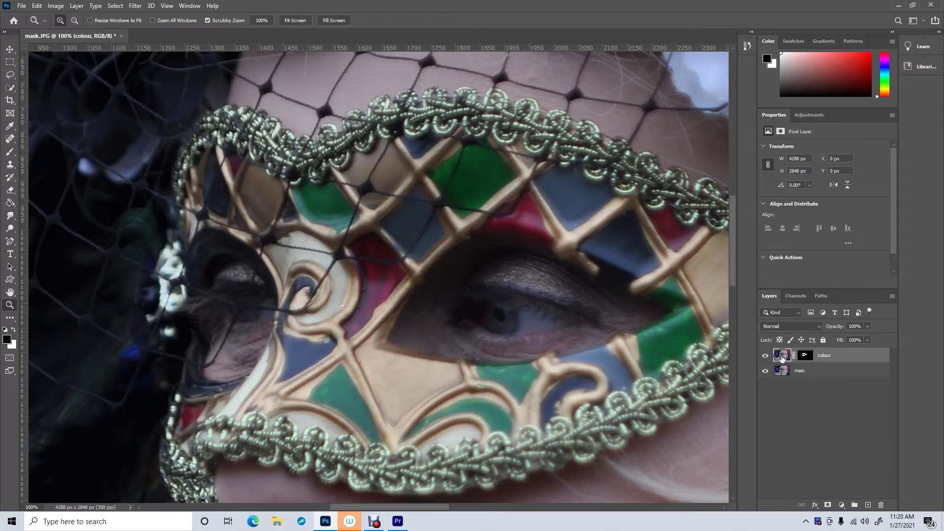
{"action": "left_click", "coordinate": [805, 356]}
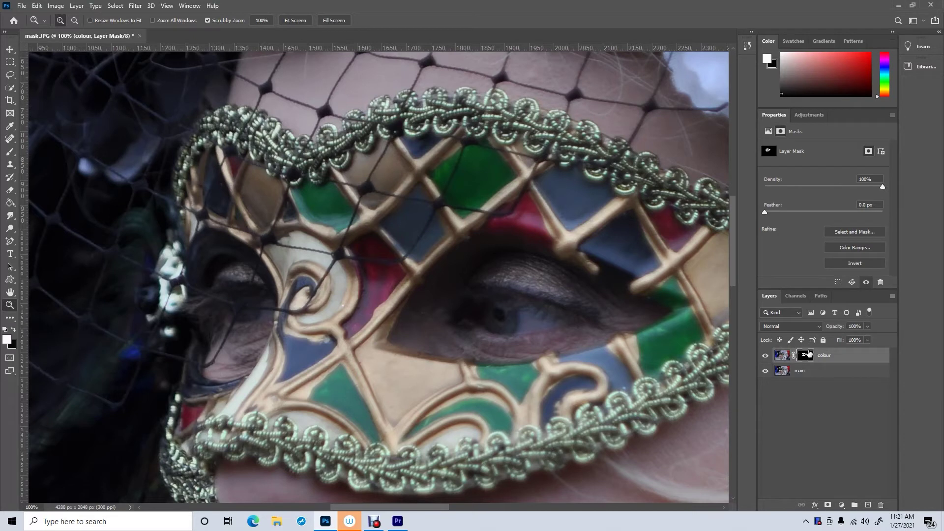
{"action": "left_click", "coordinate": [782, 356]}
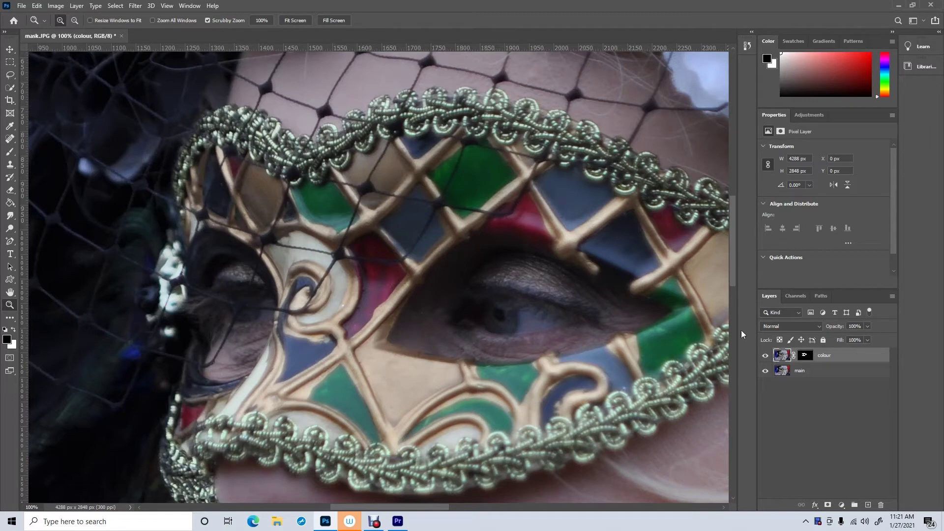
{"action": "left_click", "coordinate": [56, 7]}
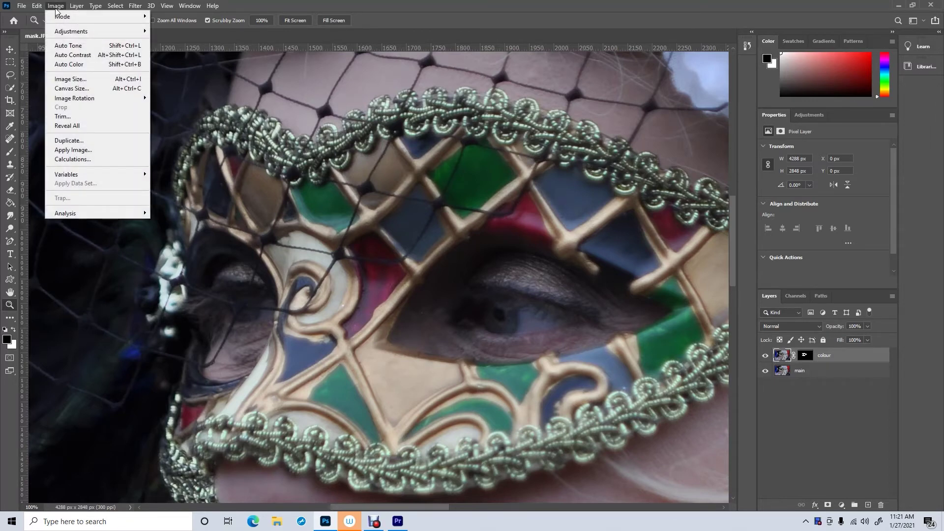
{"action": "mouse_move", "coordinate": [66, 31]}
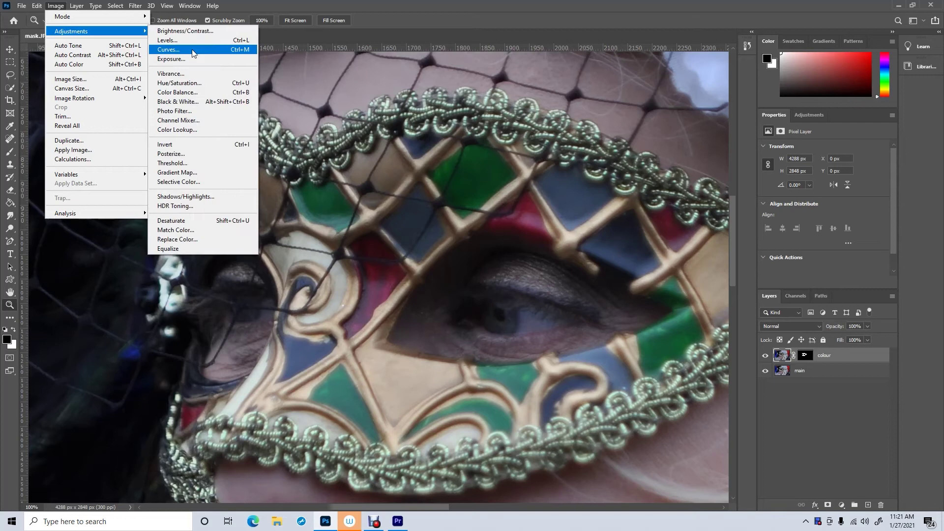
{"action": "left_click", "coordinate": [193, 86]}
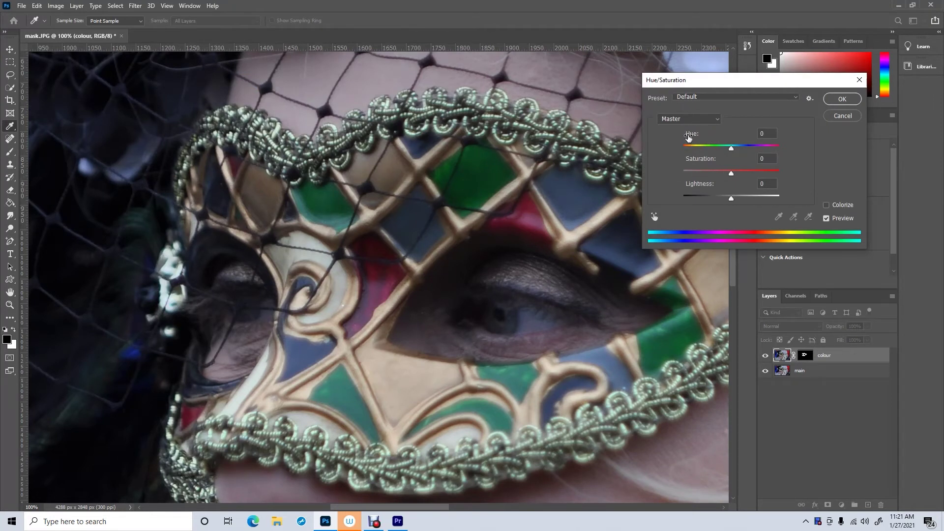
{"action": "mouse_move", "coordinate": [732, 150]}
{"action": "left_mouse_down"}
{"action": "mouse_move", "coordinate": [684, 151]}
{"action": "mouse_move", "coordinate": [780, 151]}
{"action": "mouse_move", "coordinate": [730, 161]}
{"action": "left_mouse_up"}
{"action": "left_click_drag", "start_coordinate": [732, 160], "coordinate": [800, 167]}
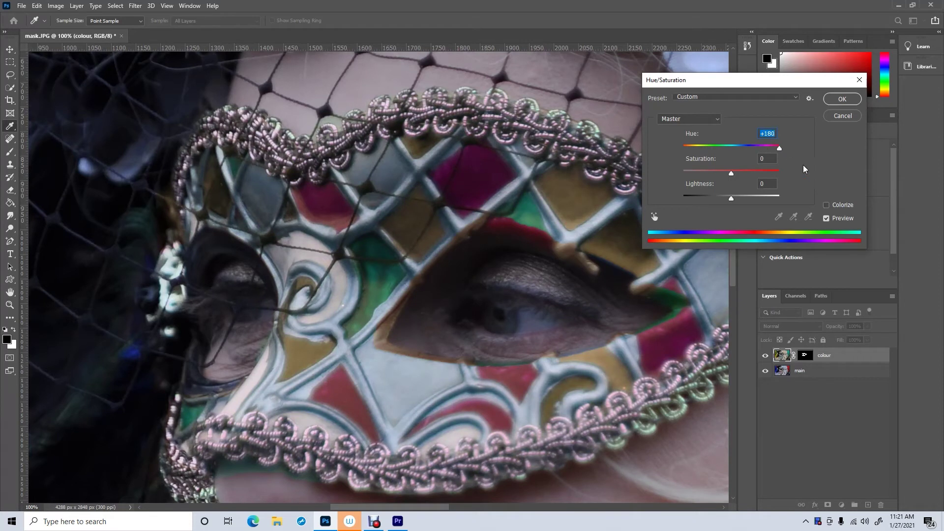
{"action": "left_click", "coordinate": [844, 99]}
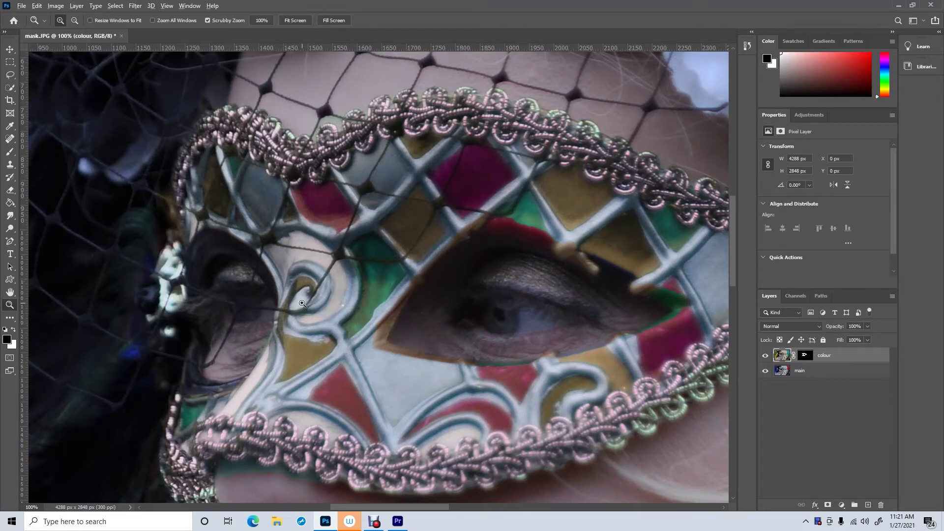
Step: Target the colour layer's mask and brush white over the net knot just above the carnival mask's upper trim
{"action": "left_click", "coordinate": [302, 304], "text": "alt"}
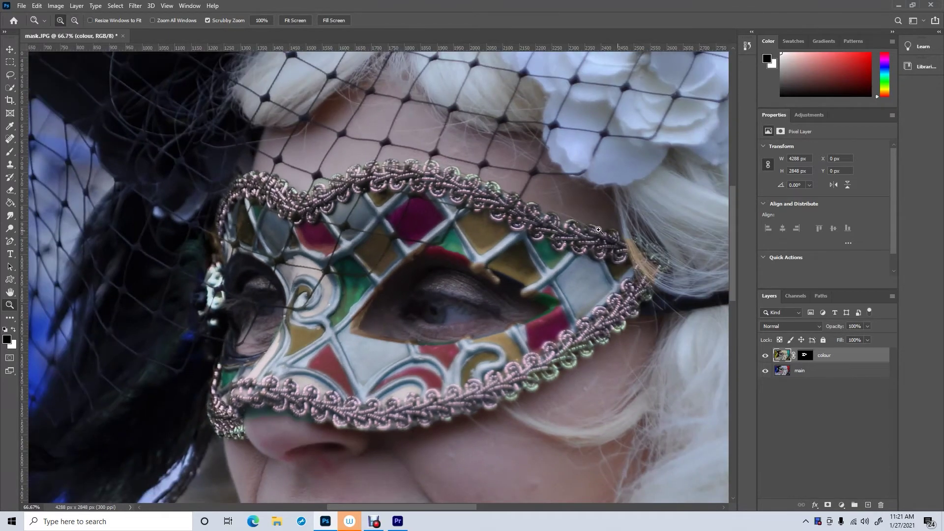
{"action": "left_click", "coordinate": [805, 358]}
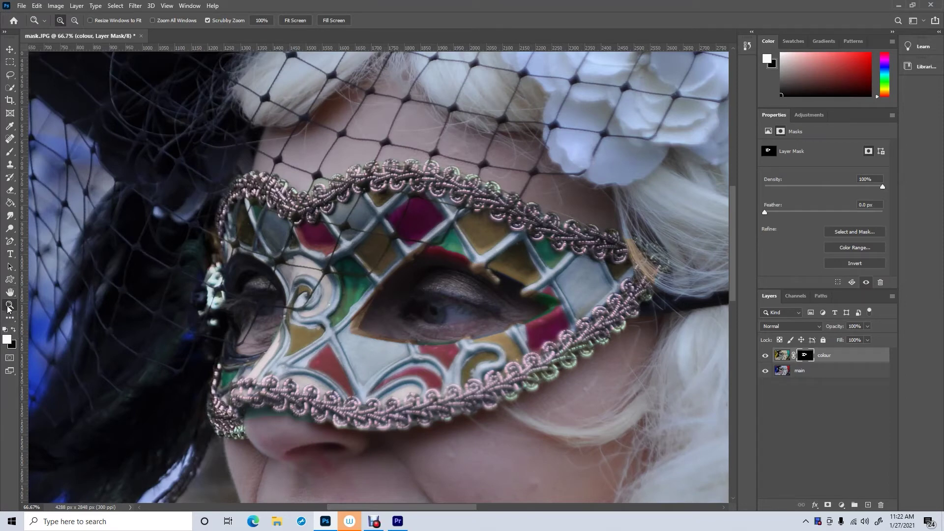
{"action": "left_click", "coordinate": [335, 184]}
{"action": "left_click", "coordinate": [335, 184]}
{"action": "left_click", "coordinate": [335, 184]}
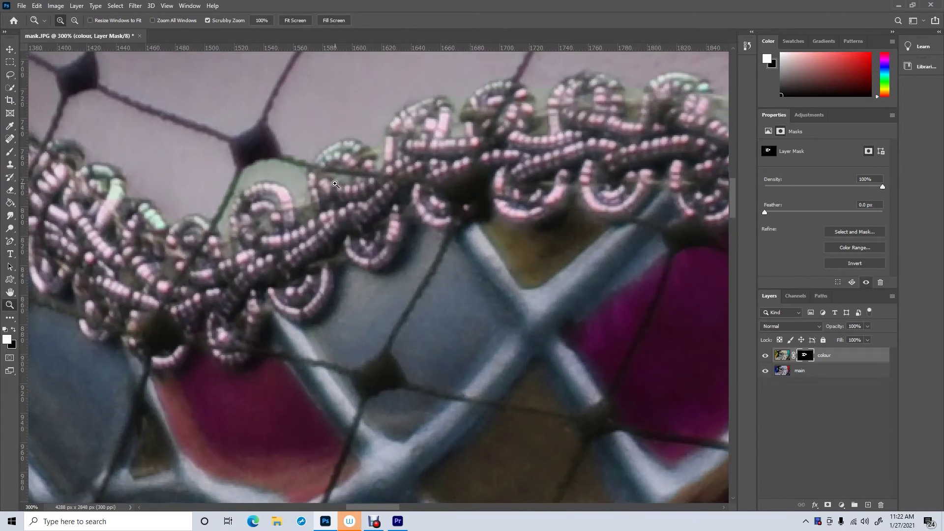
{"action": "left_click", "coordinate": [10, 153]}
{"action": "left_click_drag", "start_coordinate": [269, 157], "coordinate": [256, 147]}
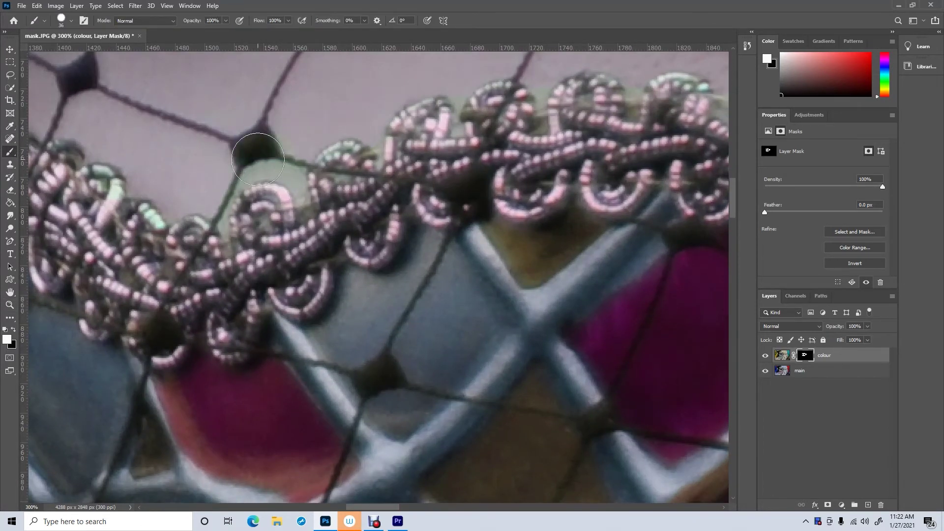
Step: With a smaller brush, paint black on the colour layer's mask below the net knot, and white over the beaded trim loops below it
{"action": "left_click", "coordinate": [14, 330]}
{"action": "key", "text": "bracketleft"}
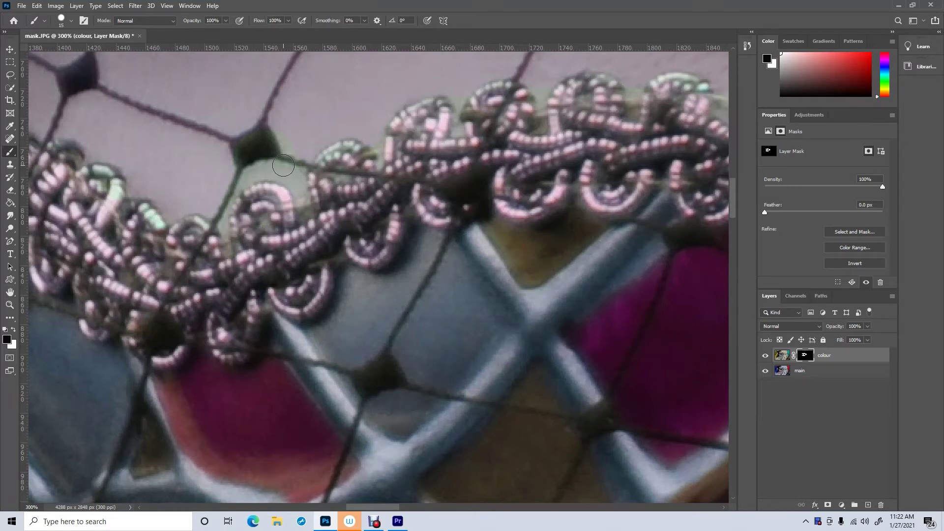
{"action": "mouse_move", "coordinate": [284, 166]}
{"action": "left_mouse_down"}
{"action": "mouse_move", "coordinate": [228, 179]}
{"action": "mouse_move", "coordinate": [249, 152]}
{"action": "mouse_move", "coordinate": [287, 150]}
{"action": "mouse_move", "coordinate": [286, 139]}
{"action": "mouse_move", "coordinate": [302, 209]}
{"action": "mouse_move", "coordinate": [296, 146]}
{"action": "mouse_move", "coordinate": [233, 184]}
{"action": "mouse_move", "coordinate": [224, 225]}
{"action": "left_mouse_up"}
{"action": "left_click", "coordinate": [13, 331]}
{"action": "left_click_drag", "start_coordinate": [280, 213], "coordinate": [286, 197]}
{"action": "mouse_move", "coordinate": [181, 257]}
{"action": "left_mouse_down"}
{"action": "mouse_move", "coordinate": [169, 229]}
{"action": "mouse_move", "coordinate": [109, 200]}
{"action": "mouse_move", "coordinate": [100, 176]}
{"action": "left_mouse_up"}
Step: Brush black on the colour layer's mask around the loops along the outer edge of the carnival mask's upper trim
{"action": "left_click", "coordinate": [14, 329]}
{"action": "mouse_move", "coordinate": [303, 168]}
{"action": "left_mouse_down"}
{"action": "mouse_move", "coordinate": [304, 209]}
{"action": "mouse_move", "coordinate": [296, 176]}
{"action": "left_mouse_up"}
{"action": "left_click_drag", "start_coordinate": [376, 137], "coordinate": [386, 152]}
{"action": "left_click_drag", "start_coordinate": [542, 82], "coordinate": [541, 112]}
{"action": "left_click_drag", "start_coordinate": [614, 98], "coordinate": [635, 110]}
Step: Brush black on the colour layer's mask over the recoloured skin of the nose just beneath the carnival mask's lower trim
{"action": "left_click", "coordinate": [9, 305]}
{"action": "left_click", "coordinate": [270, 300], "text": "alt"}
{"action": "left_click", "coordinate": [270, 299], "text": "alt"}
{"action": "left_click", "coordinate": [270, 299], "text": "alt"}
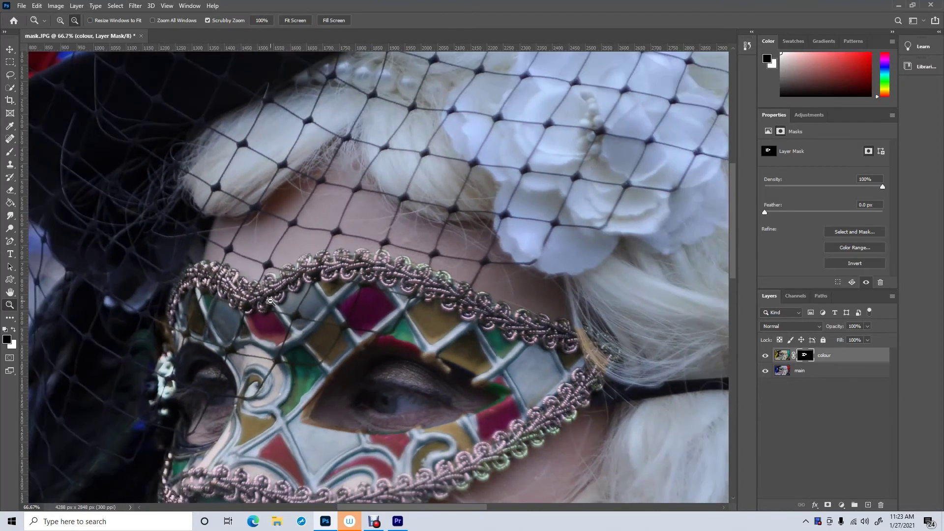
{"action": "left_click", "coordinate": [271, 302], "text": "alt"}
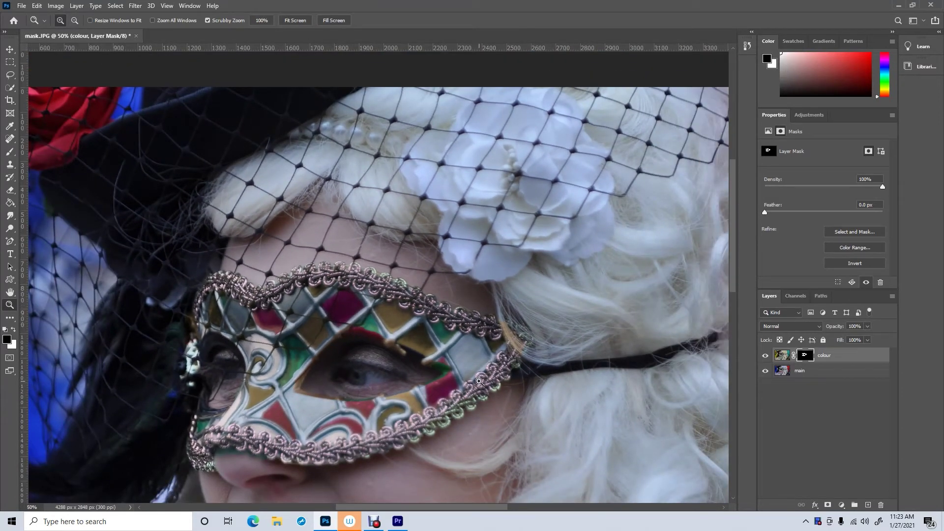
{"action": "left_click", "coordinate": [216, 455]}
{"action": "left_click", "coordinate": [216, 455]}
{"action": "left_click", "coordinate": [216, 455]}
{"action": "scroll", "coordinate": [330, 366], "scroll_direction": "down", "scroll_amount": 3}
{"action": "scroll", "coordinate": [330, 366], "scroll_direction": "down", "scroll_amount": 1}
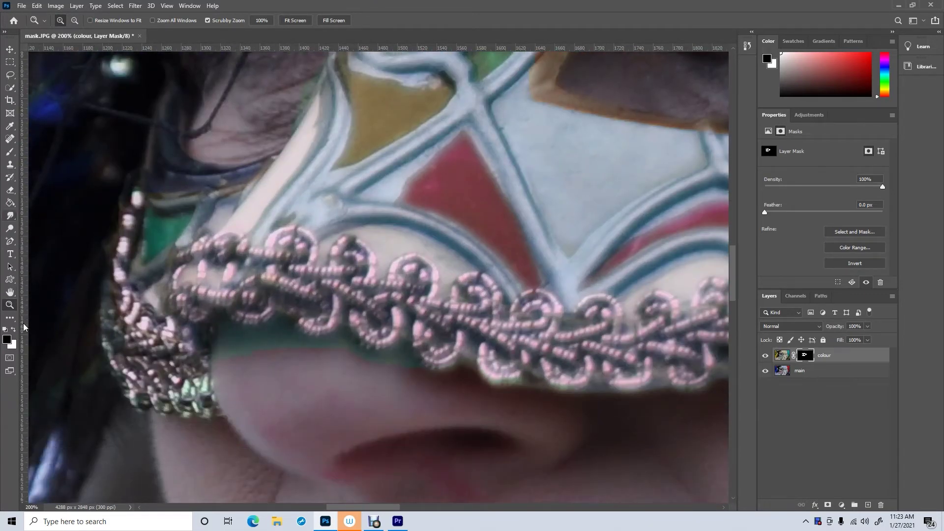
{"action": "left_click", "coordinate": [10, 152]}
{"action": "mouse_move", "coordinate": [221, 322]}
{"action": "left_mouse_down"}
{"action": "mouse_move", "coordinate": [335, 335]}
{"action": "mouse_move", "coordinate": [227, 350]}
{"action": "mouse_move", "coordinate": [348, 331]}
{"action": "mouse_move", "coordinate": [362, 352]}
{"action": "mouse_move", "coordinate": [399, 350]}
{"action": "mouse_move", "coordinate": [408, 359]}
{"action": "mouse_move", "coordinate": [401, 364]}
{"action": "mouse_move", "coordinate": [484, 386]}
{"action": "mouse_move", "coordinate": [529, 379]}
{"action": "mouse_move", "coordinate": [586, 403]}
{"action": "mouse_move", "coordinate": [599, 392]}
{"action": "left_mouse_up"}
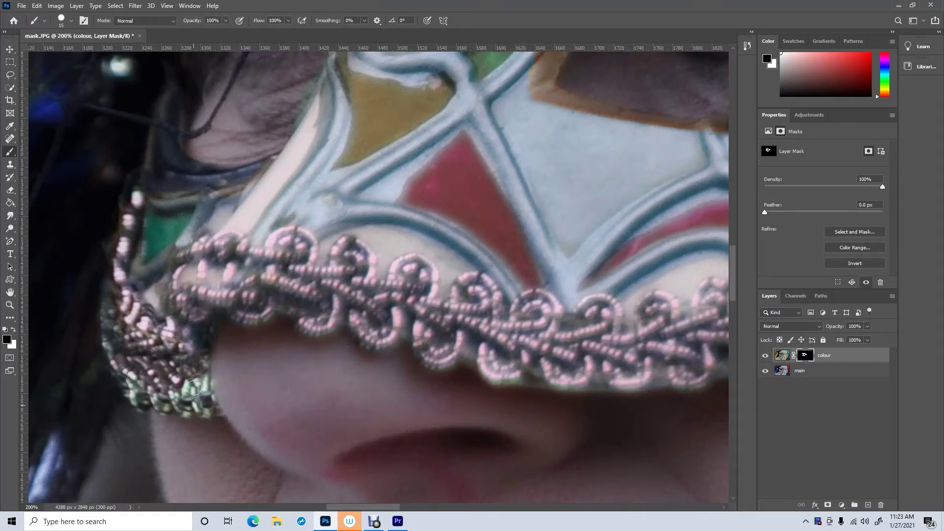
Step: Brush white on the colour layer's mask over the uncoloured green trim beads at the carnival mask's lower corner beside the nose
{"action": "left_click", "coordinate": [15, 330]}
{"action": "left_click", "coordinate": [9, 305]}
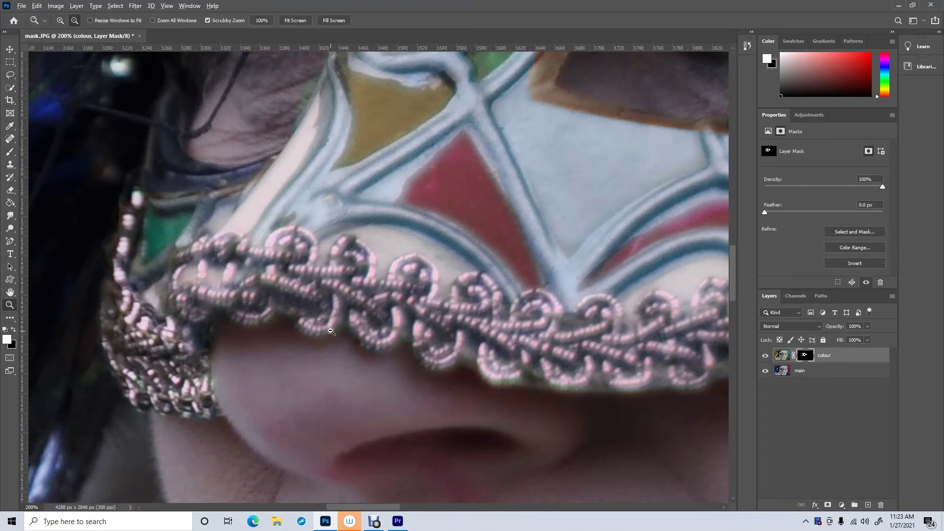
{"action": "left_click", "coordinate": [330, 334], "text": "alt"}
{"action": "left_click", "coordinate": [357, 344], "text": "alt"}
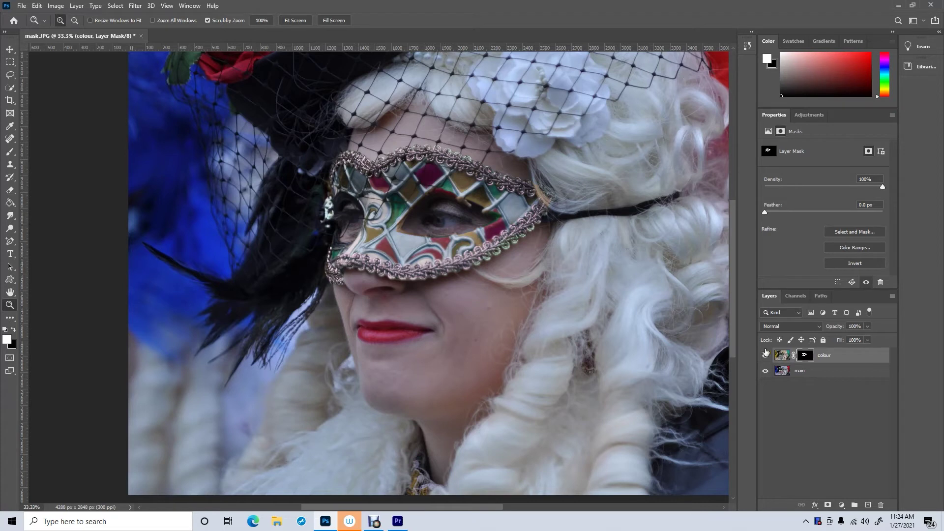
Step: Delete the colour layer's mask, and hide and reshow the layer to compare it with the main layer
{"action": "right_click", "coordinate": [806, 359]}
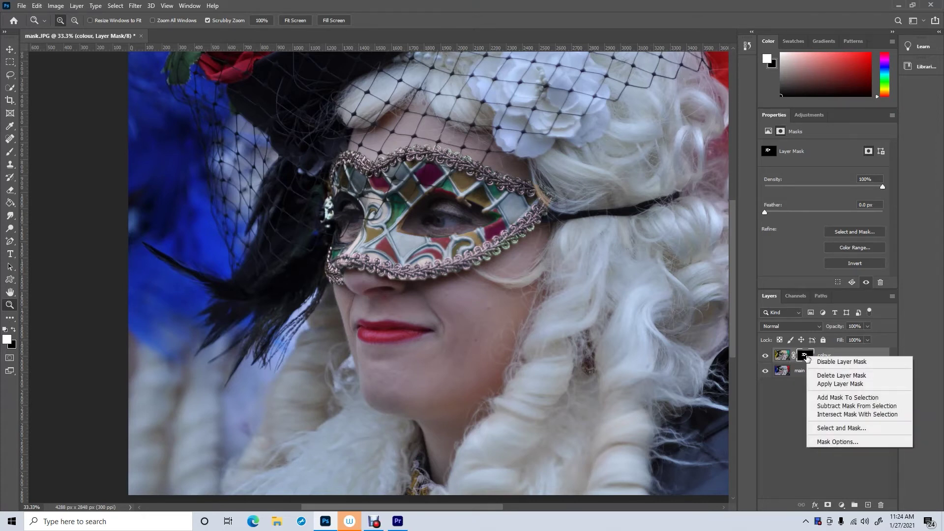
{"action": "left_click", "coordinate": [840, 375]}
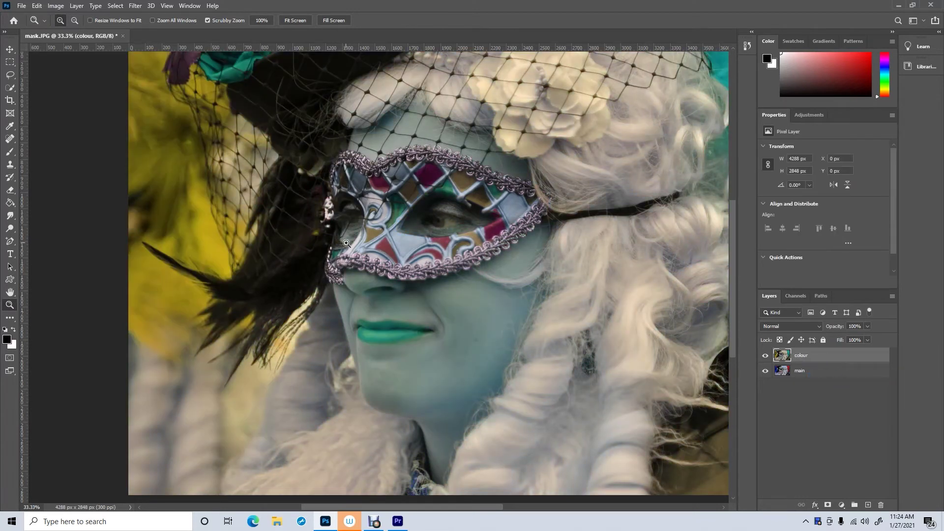
{"action": "left_click", "coordinate": [347, 243], "text": "alt"}
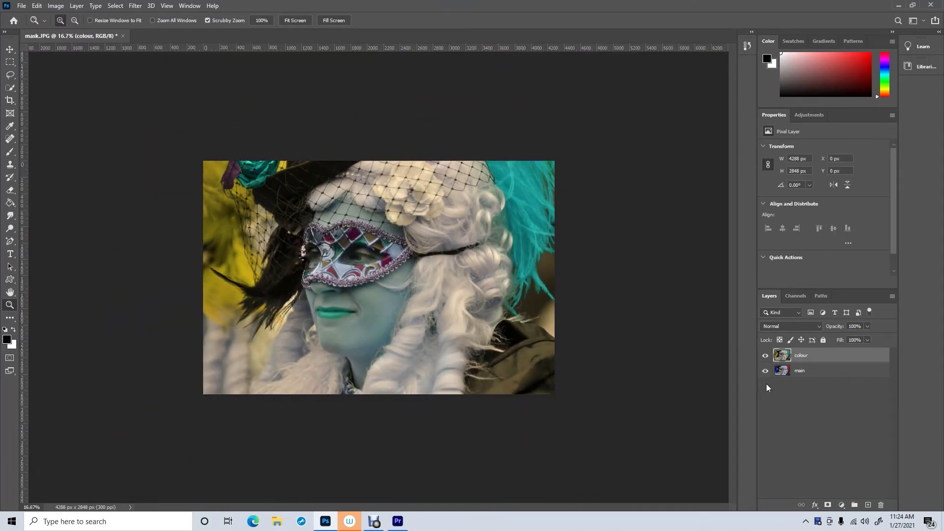
{"action": "left_click", "coordinate": [765, 356]}
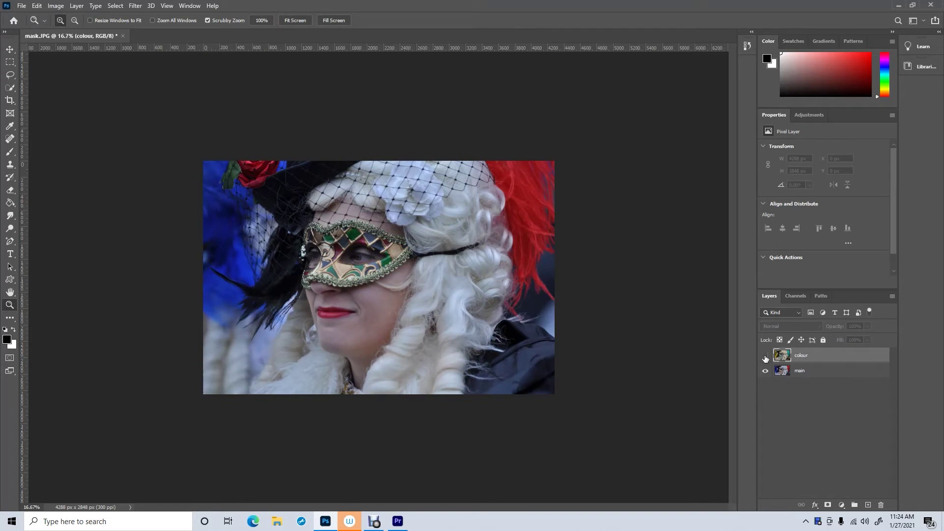
{"action": "left_click", "coordinate": [765, 356]}
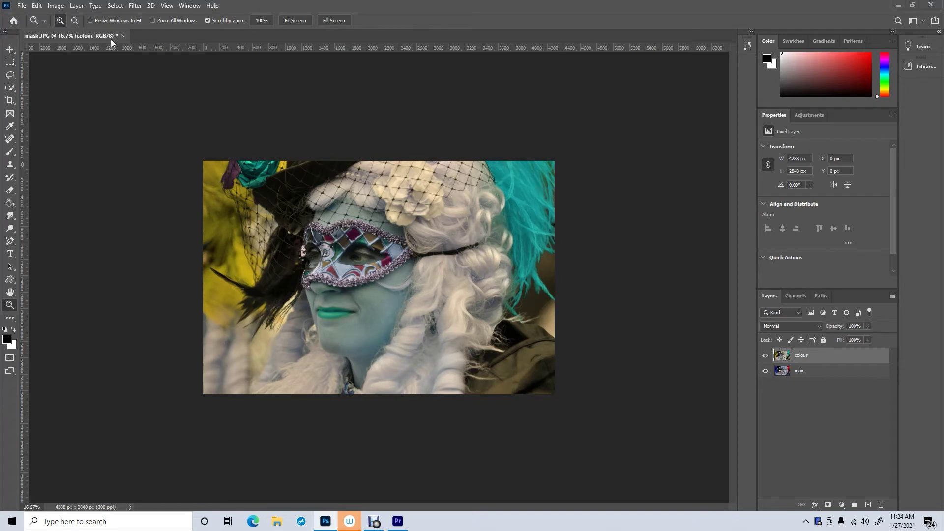
Step: Close mask.JPG without saving and open the magic wand image from the lesson 4 folder
{"action": "left_click", "coordinate": [123, 36]}
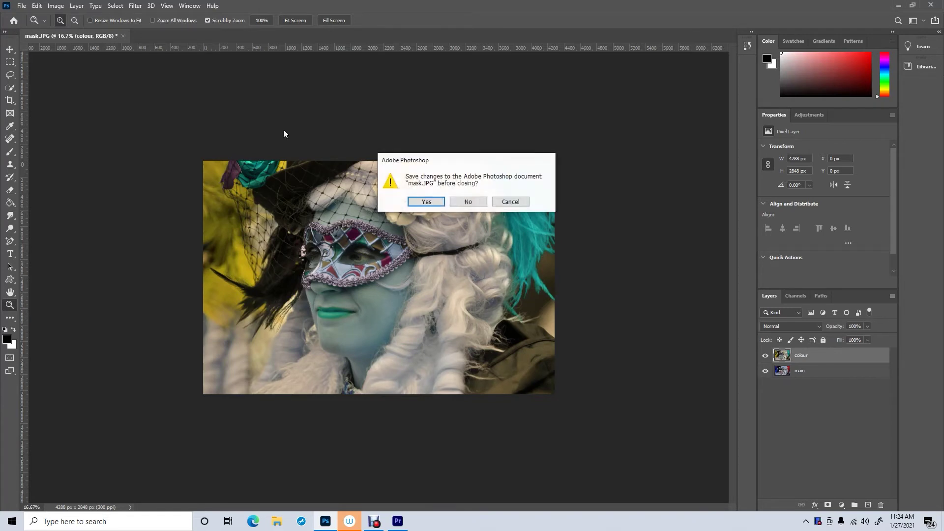
{"action": "left_click", "coordinate": [469, 201]}
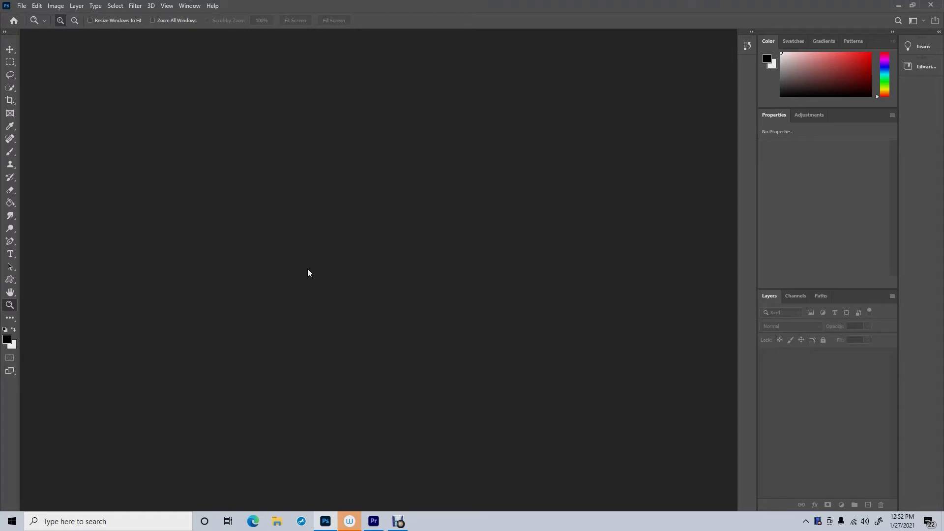
{"action": "left_click", "coordinate": [23, 7]}
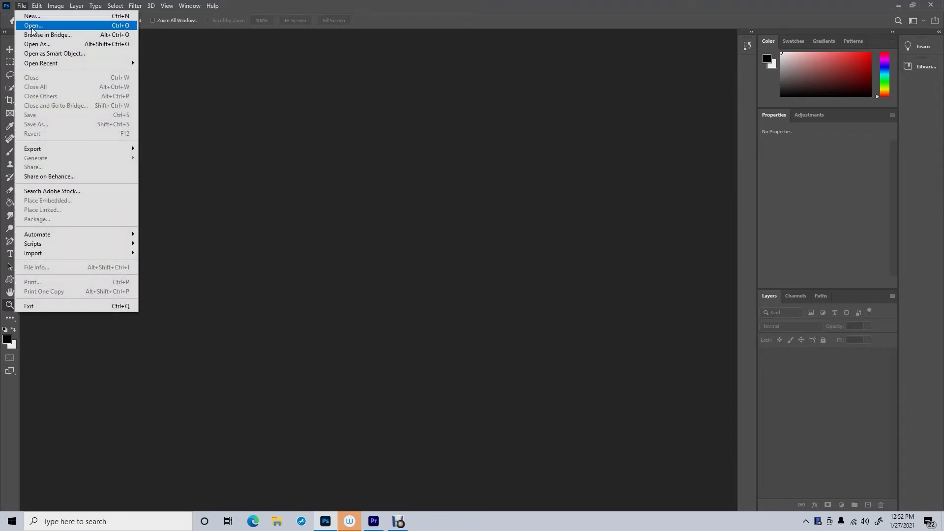
{"action": "left_click", "coordinate": [32, 27]}
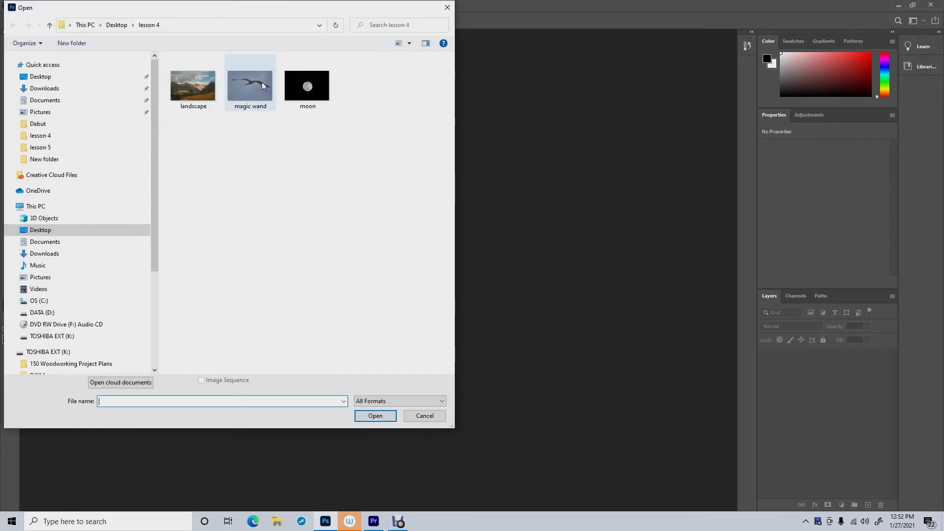
{"action": "left_click", "coordinate": [260, 86]}
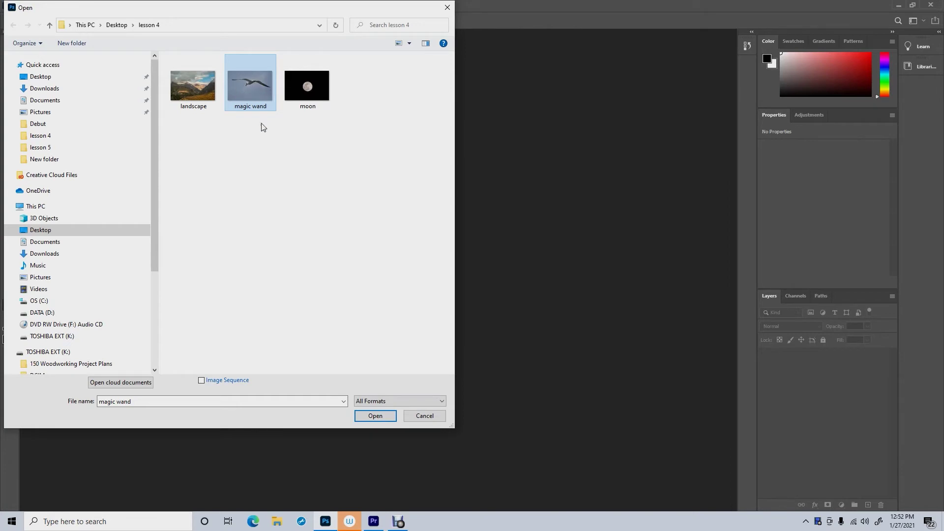
{"action": "left_click", "coordinate": [375, 416]}
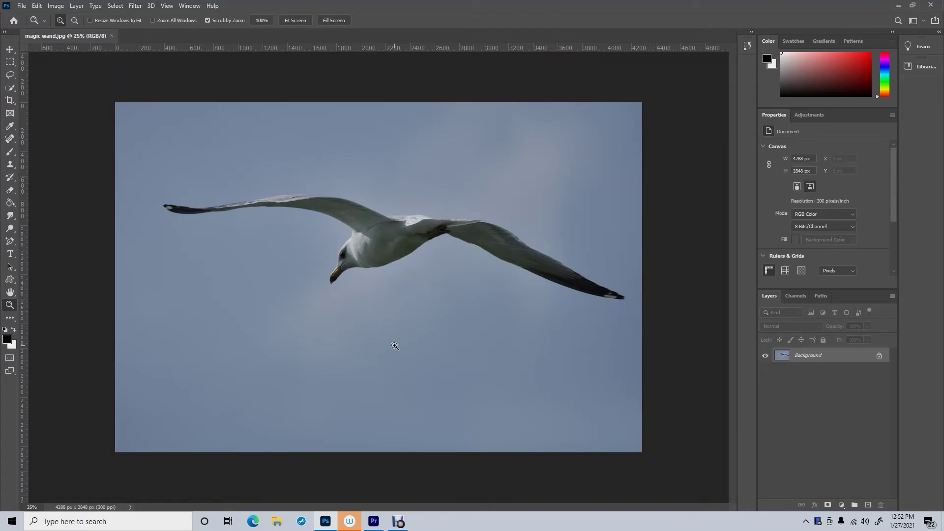
Step: Select the sky above the gull's wing using the Magic Wand tool with a tolerance of 10
{"action": "left_click", "coordinate": [11, 87]}
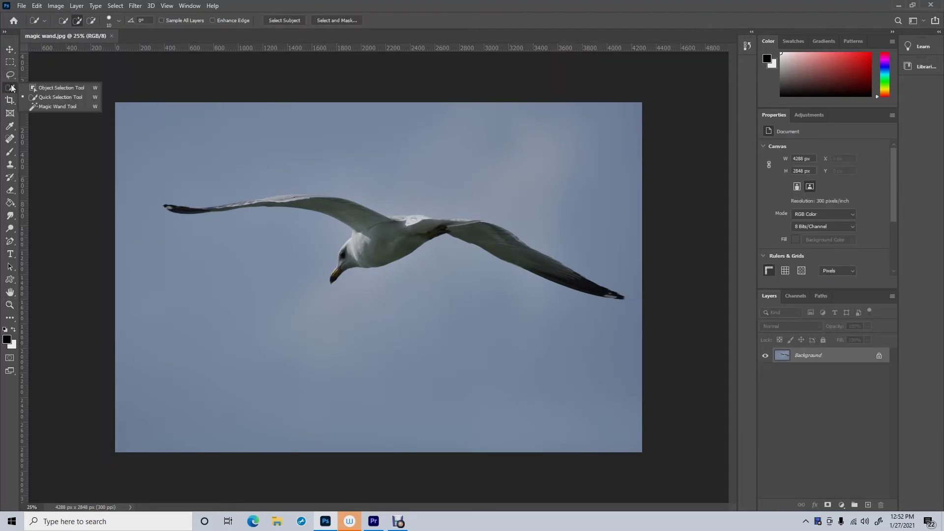
{"action": "left_click", "coordinate": [71, 107]}
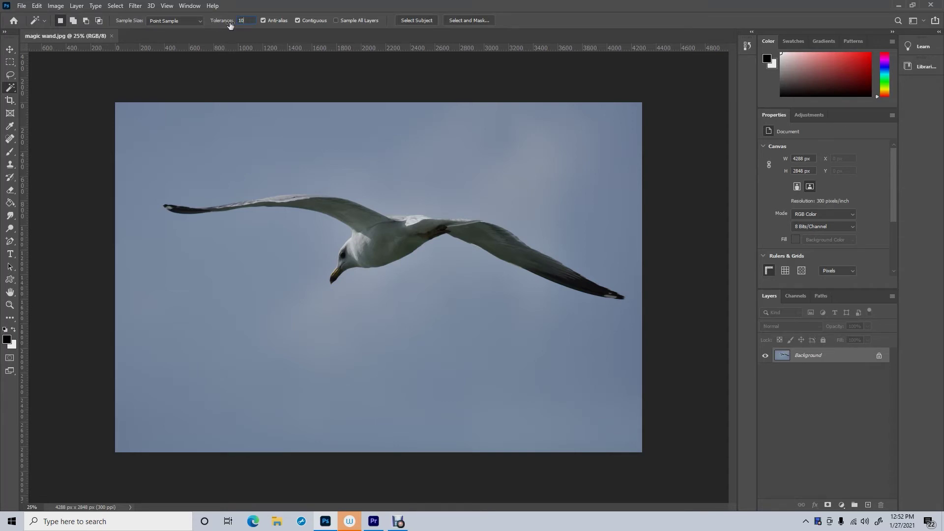
{"action": "left_click", "coordinate": [311, 147]}
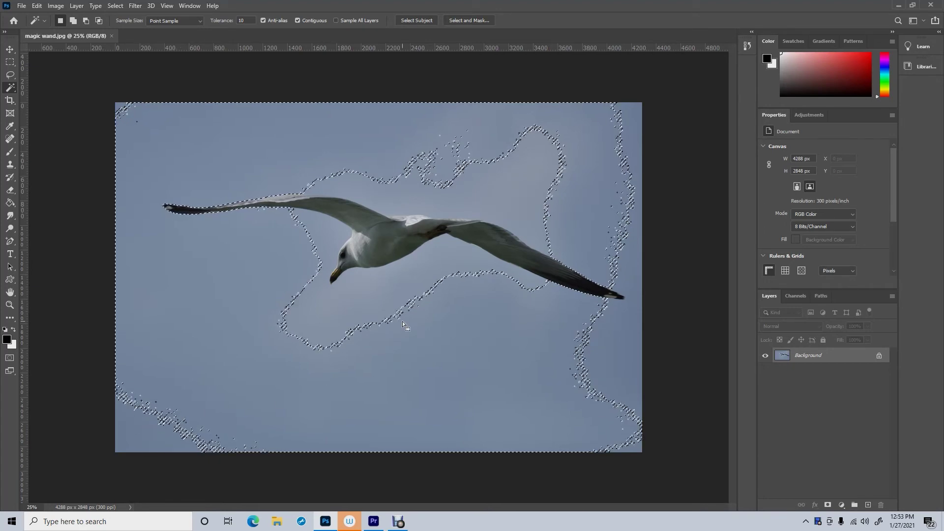
Step: Reselect the sky with a Magic Wand tolerance of 20 and add the leftover sky beside the gull to the selection
{"action": "double_click", "coordinate": [244, 20]}
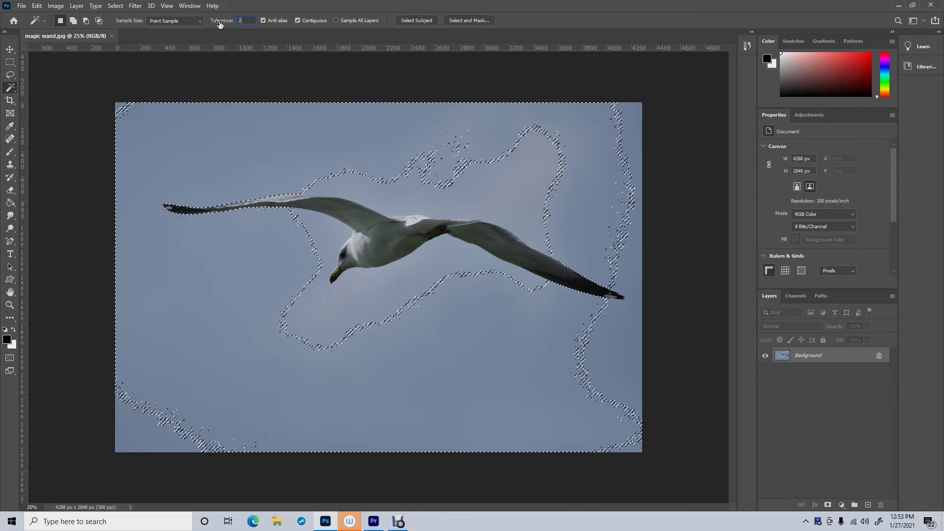
{"action": "type", "text": "20"}
{"action": "left_click", "coordinate": [378, 191]}
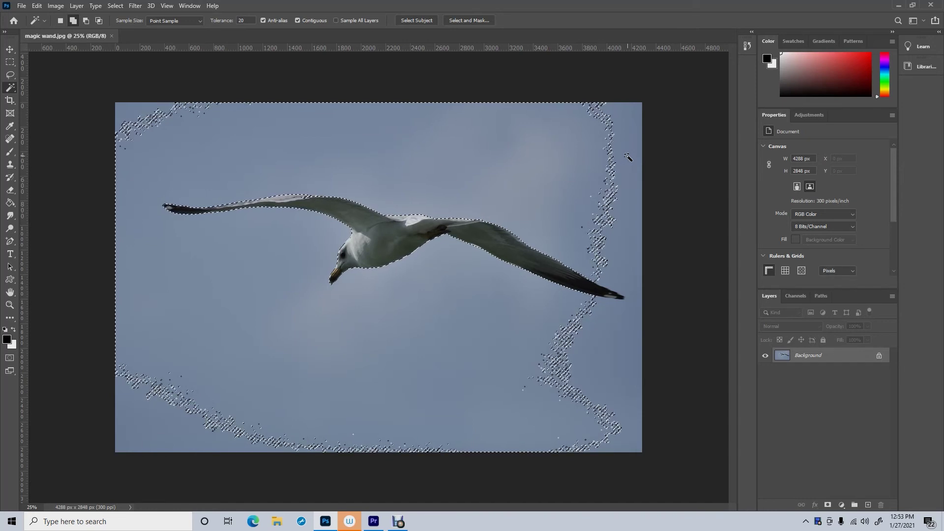
{"action": "left_click", "coordinate": [628, 158], "text": "shift"}
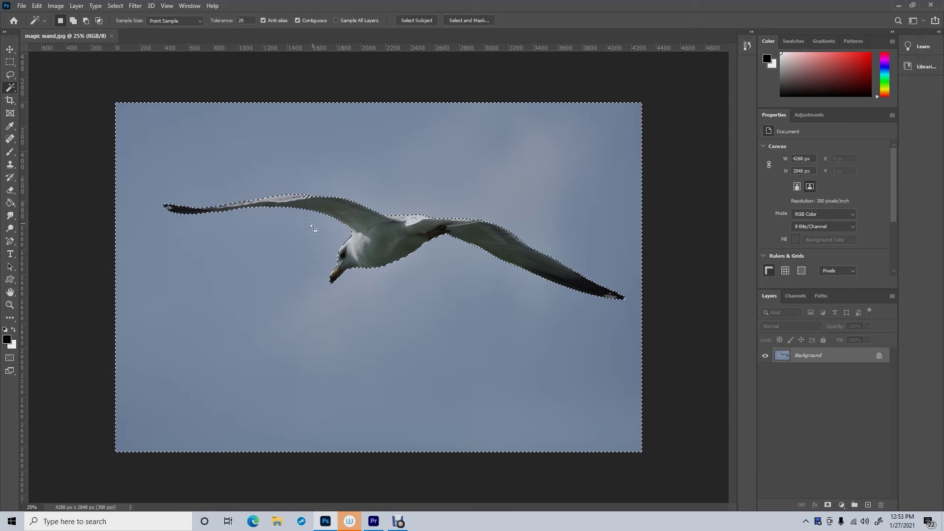
Step: Using Quick Selection, subtract the wing's pale upper edge from the sky selection and add back the sky just above it
{"action": "left_click", "coordinate": [9, 305]}
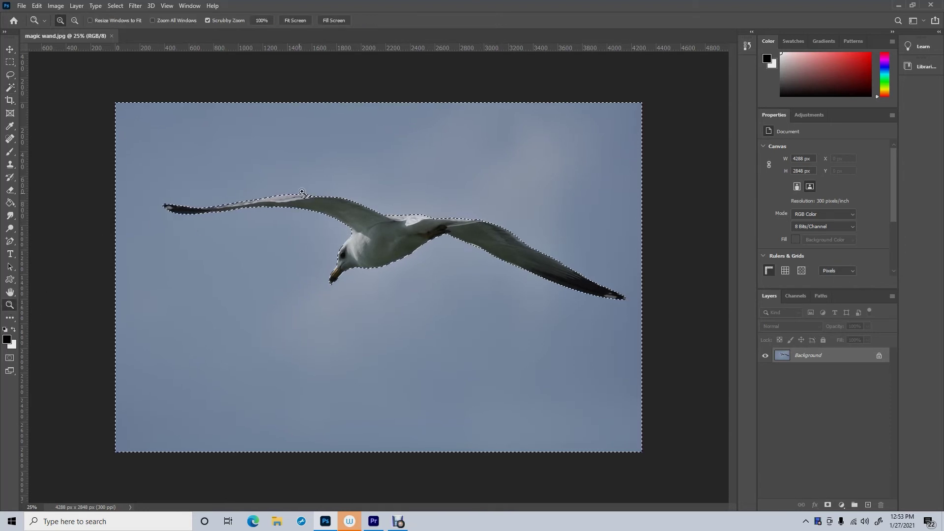
{"action": "left_click_drag", "start_coordinate": [319, 195], "coordinate": [319, 195]}
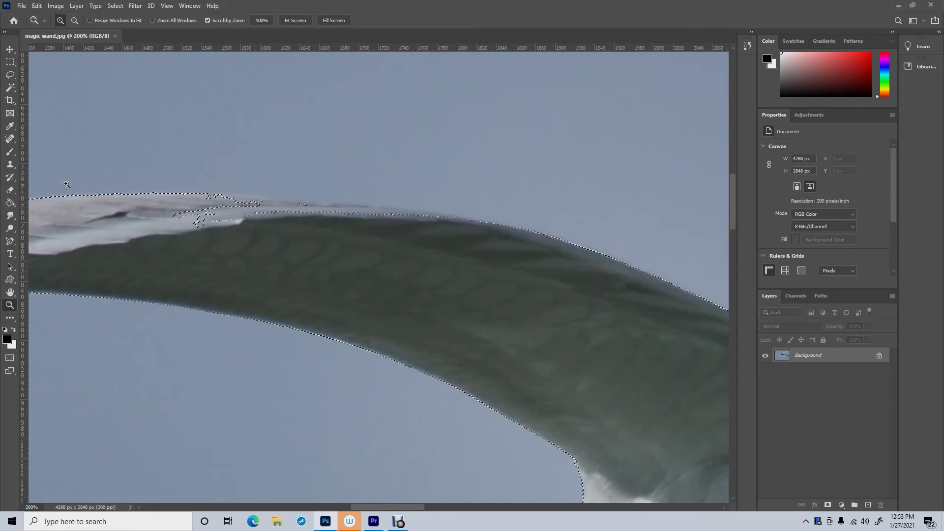
{"action": "left_click", "coordinate": [9, 90]}
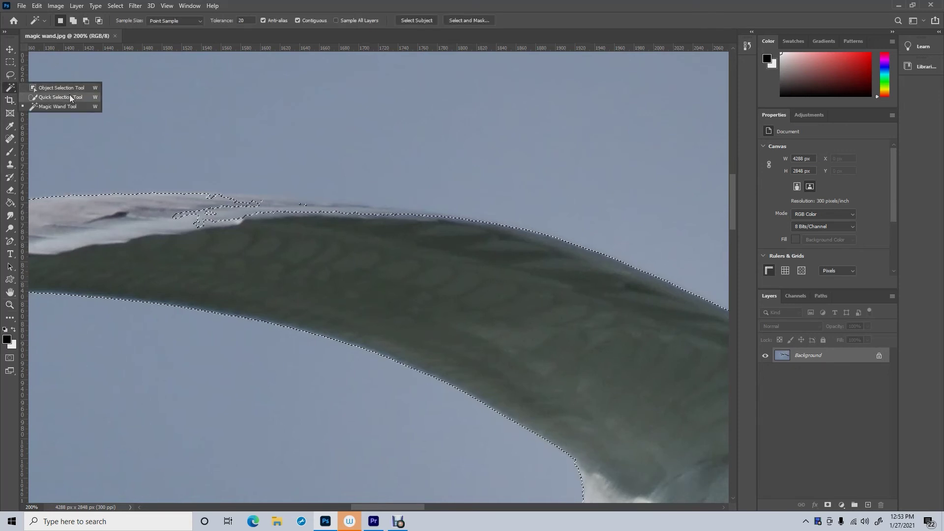
{"action": "left_click", "coordinate": [70, 96]}
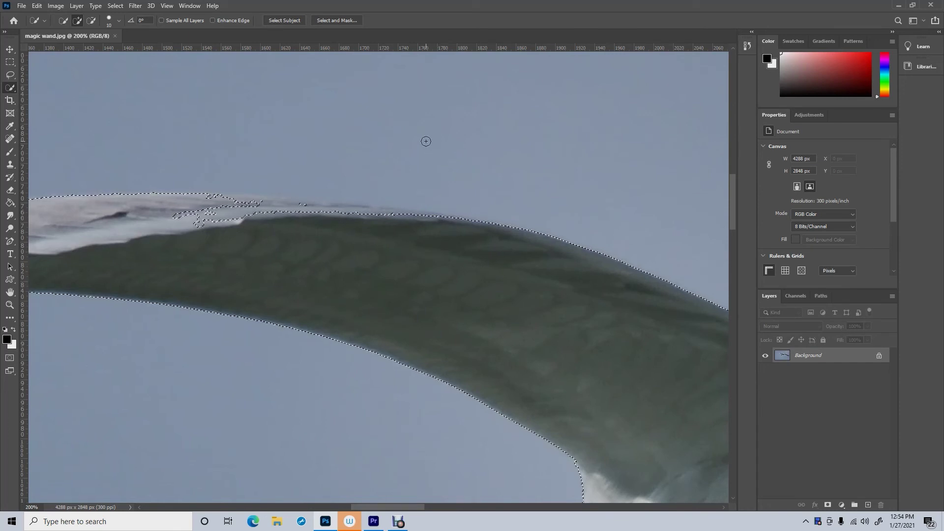
{"action": "key", "text": "alt"}
{"action": "left_click_drag", "start_coordinate": [355, 211], "coordinate": [404, 214]}
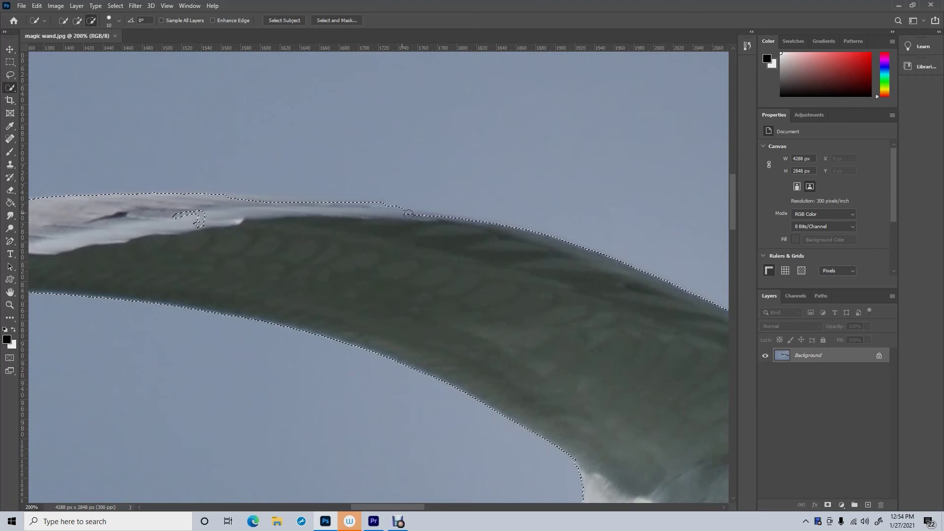
{"action": "mouse_move", "coordinate": [466, 222]}
{"action": "left_mouse_down"}
{"action": "mouse_move", "coordinate": [288, 221]}
{"action": "mouse_move", "coordinate": [318, 208]}
{"action": "left_mouse_up"}
{"action": "left_click_drag", "start_coordinate": [187, 216], "coordinate": [209, 215]}
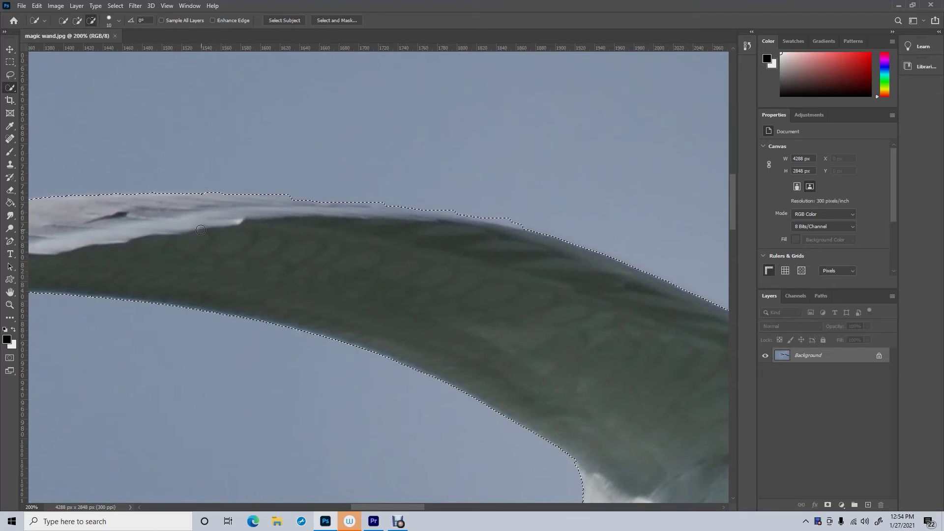
{"action": "mouse_move", "coordinate": [472, 209]}
{"action": "left_mouse_down"}
{"action": "mouse_move", "coordinate": [527, 222]}
{"action": "mouse_move", "coordinate": [334, 195]}
{"action": "left_mouse_up"}
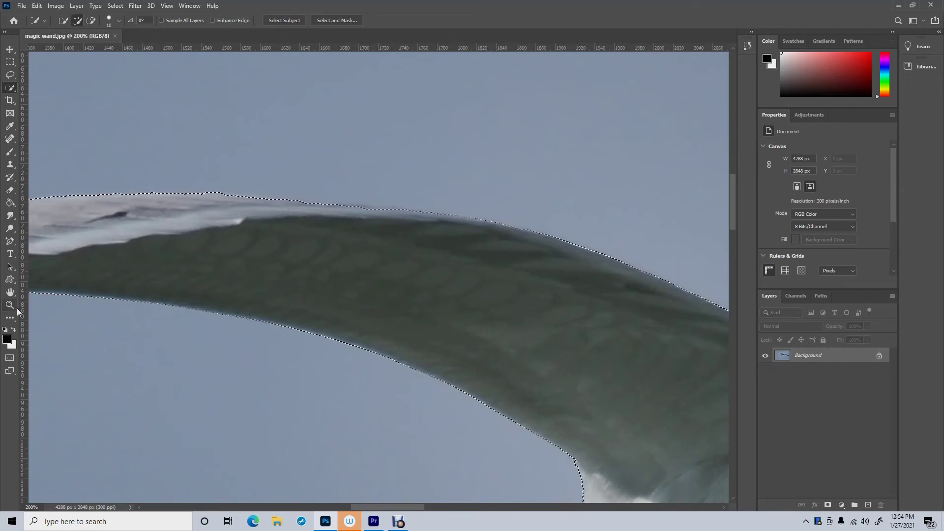
Step: Refine the sky selection with Quick Selection where the white feathers on the gull's back meet the sky
{"action": "left_click", "coordinate": [10, 305]}
{"action": "left_click", "coordinate": [362, 312], "text": "alt"}
{"action": "left_click", "coordinate": [365, 314], "text": "alt"}
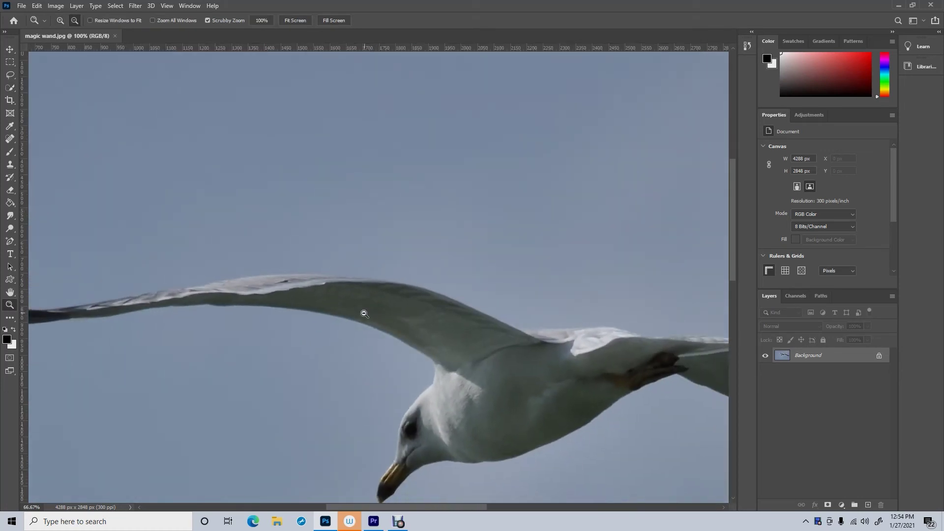
{"action": "left_click", "coordinate": [364, 313], "text": "alt"}
{"action": "left_click_drag", "start_coordinate": [579, 329], "coordinate": [579, 330]}
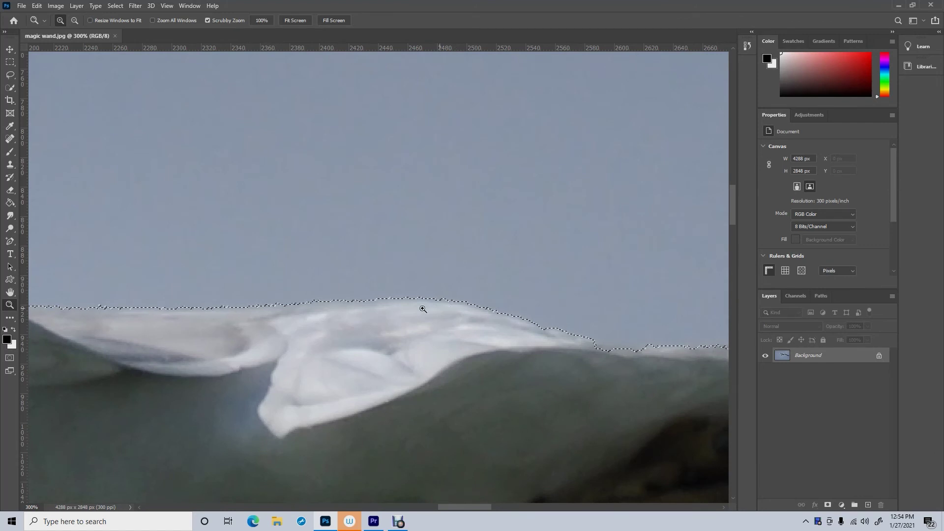
{"action": "left_click", "coordinate": [10, 88]}
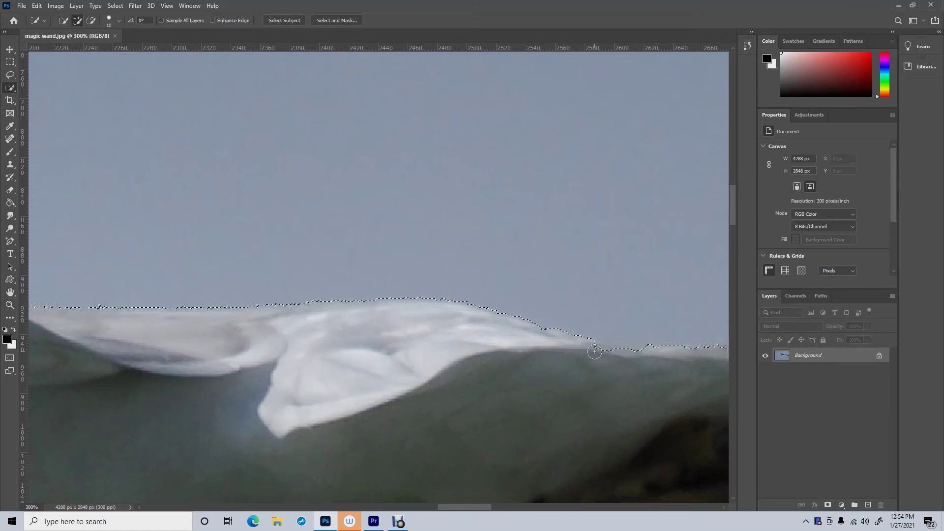
{"action": "left_click_drag", "start_coordinate": [595, 351], "coordinate": [650, 354]}
{"action": "mouse_move", "coordinate": [508, 345]}
{"action": "left_mouse_down"}
{"action": "mouse_move", "coordinate": [546, 330]}
{"action": "mouse_move", "coordinate": [493, 314]}
{"action": "left_mouse_up"}
Step: Correct the sky selection with Quick Selection along the pale upper wing edge just beyond the gull's white back feathers
{"action": "left_click", "coordinate": [692, 351]}
{"action": "left_click", "coordinate": [688, 351], "text": "alt"}
{"action": "left_click", "coordinate": [689, 349]}
{"action": "key", "text": "alt"}
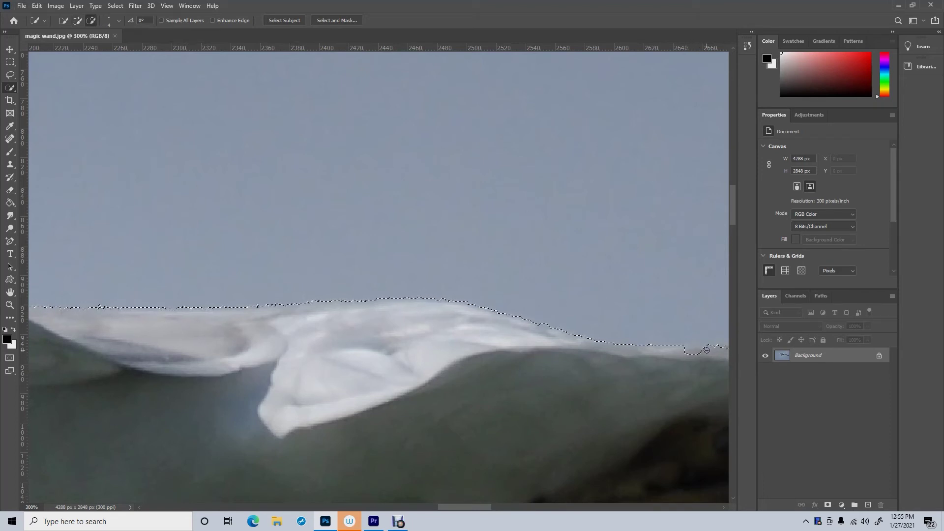
{"action": "left_click", "coordinate": [693, 341], "text": "alt"}
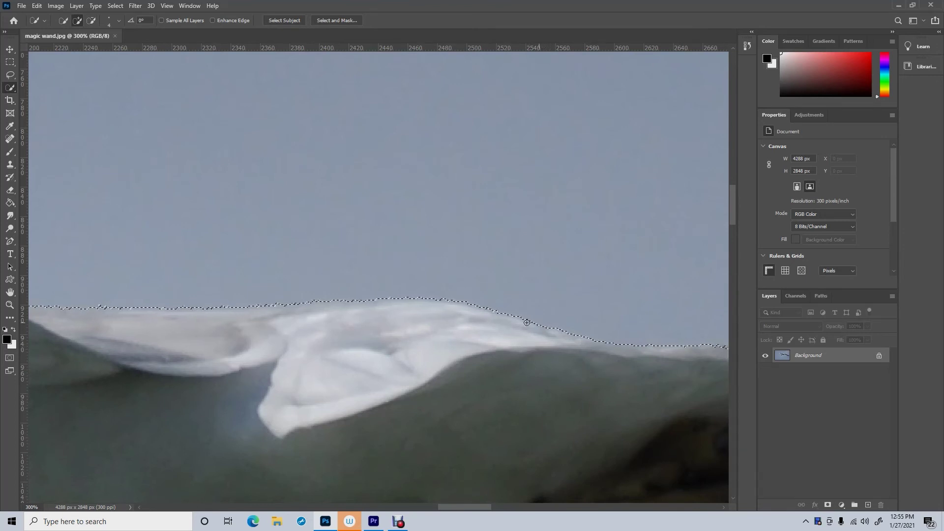
Step: Unlock the Background layer and rename it bird
{"action": "key", "text": "z"}
{"action": "key", "text": "alt"}
{"action": "left_click_drag", "start_coordinate": [376, 334], "coordinate": [390, 339]}
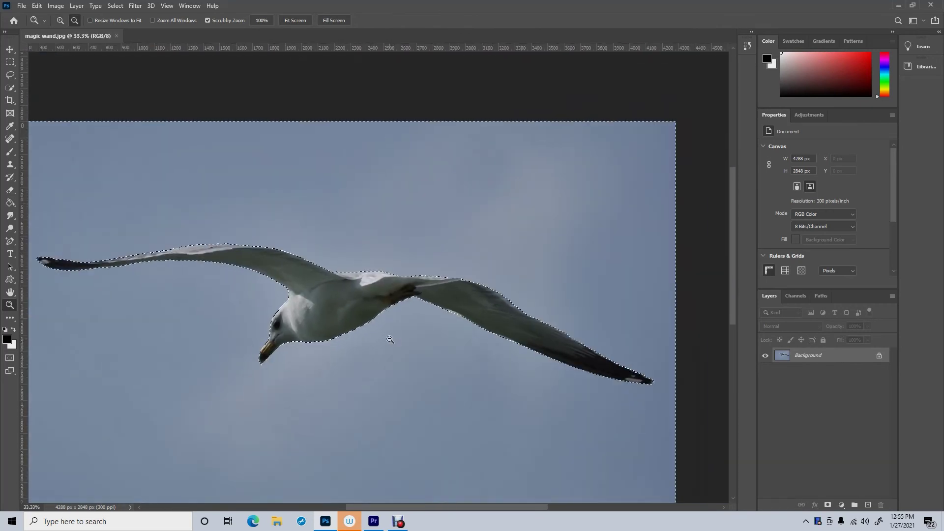
{"action": "left_click", "coordinate": [880, 355]}
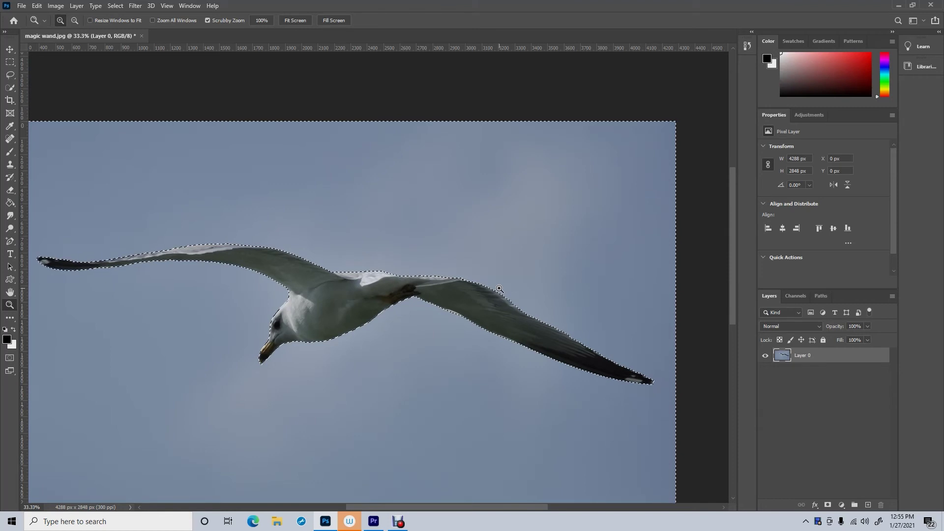
{"action": "double_click", "coordinate": [799, 358]}
{"action": "type", "text": "bird"}
{"action": "key", "text": "Return"}
Step: Invert the sky selection and add a layer mask that isolates the gull on the bird layer
{"action": "left_click", "coordinate": [113, 7]}
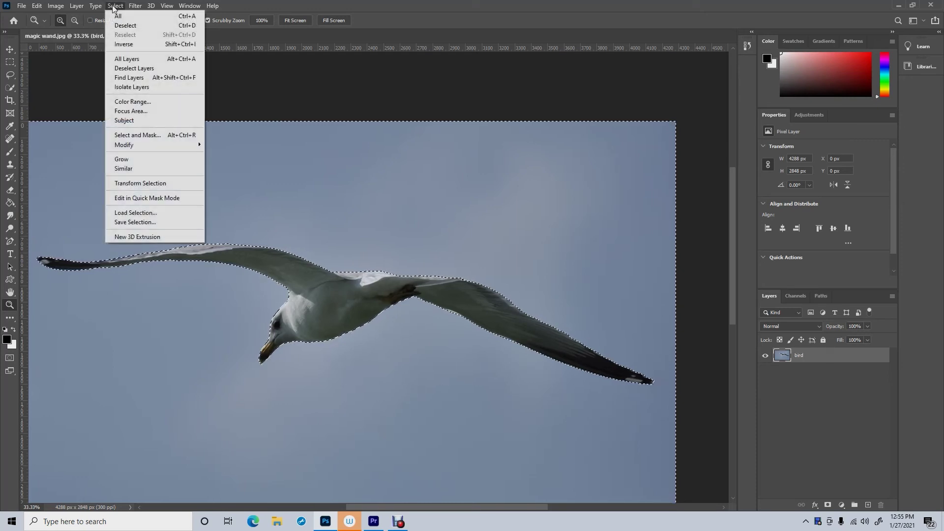
{"action": "left_click", "coordinate": [120, 44]}
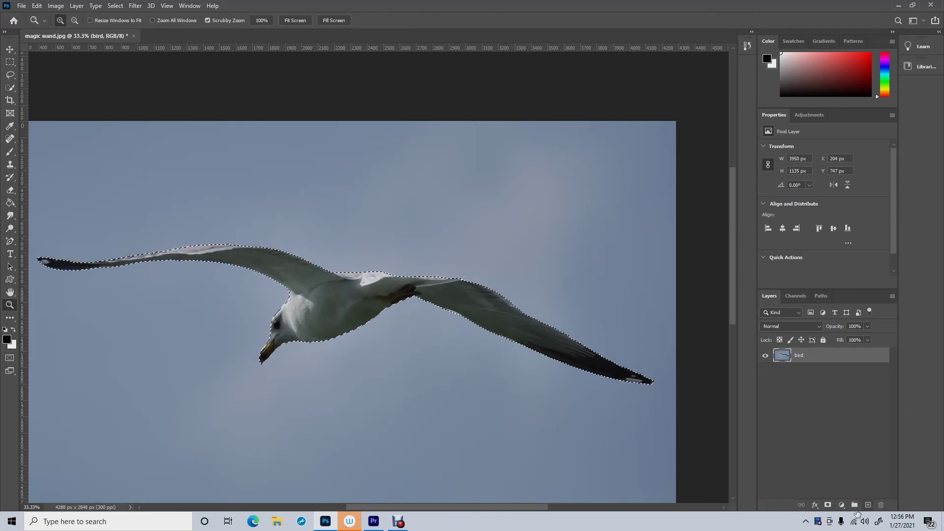
{"action": "left_click", "coordinate": [828, 505]}
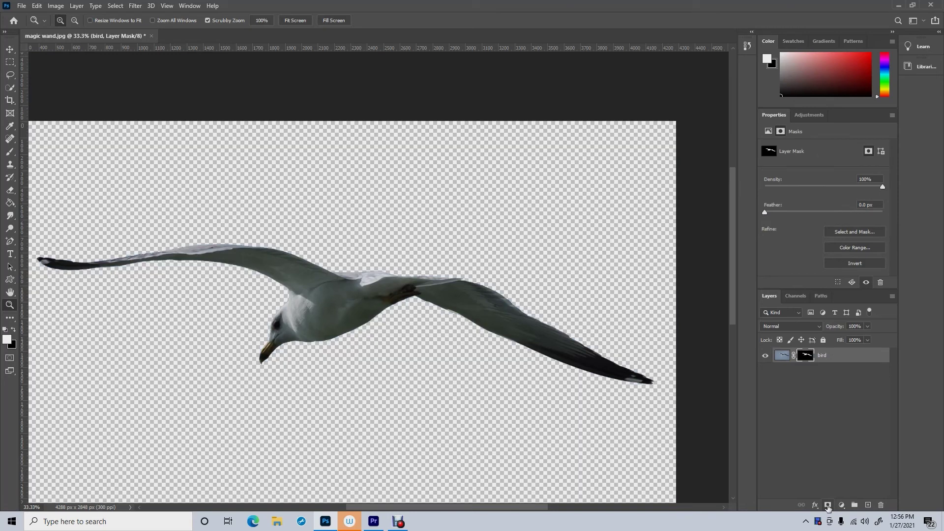
Step: Inspect the mask edge under the gull's belly in Select and Mask using the Black & White, Onion Skin, Marching Ants and Overlay views
{"action": "left_click", "coordinate": [310, 340]}
{"action": "left_click", "coordinate": [309, 339]}
{"action": "left_click", "coordinate": [310, 340]}
{"action": "left_click", "coordinate": [313, 354]}
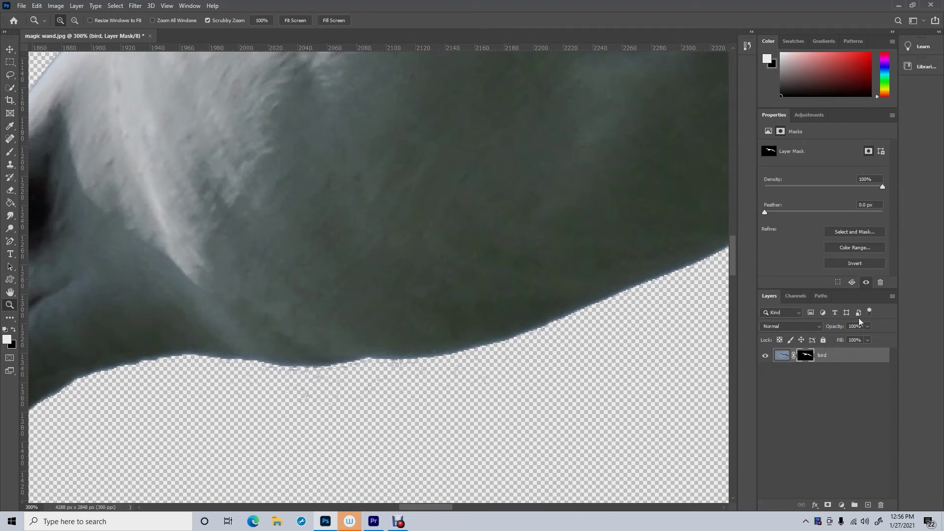
{"action": "double_click", "coordinate": [808, 357]}
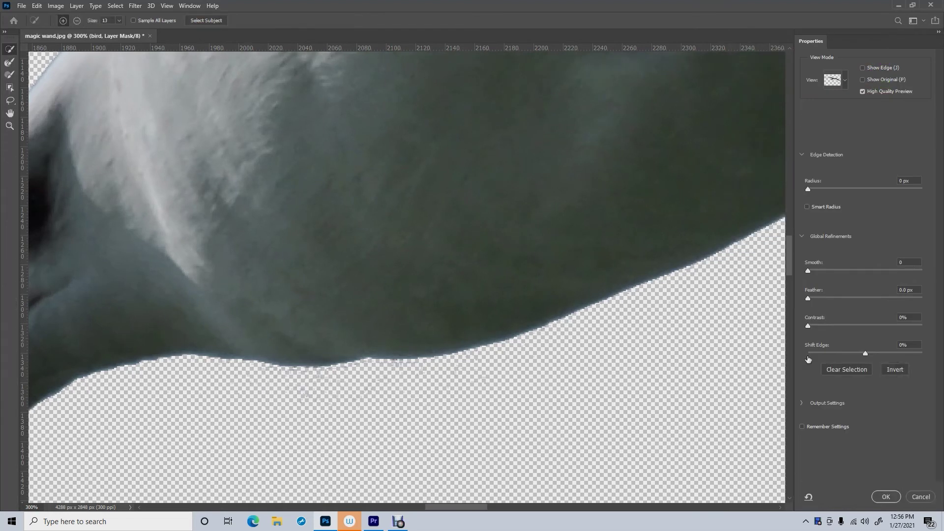
{"action": "left_click", "coordinate": [846, 82]}
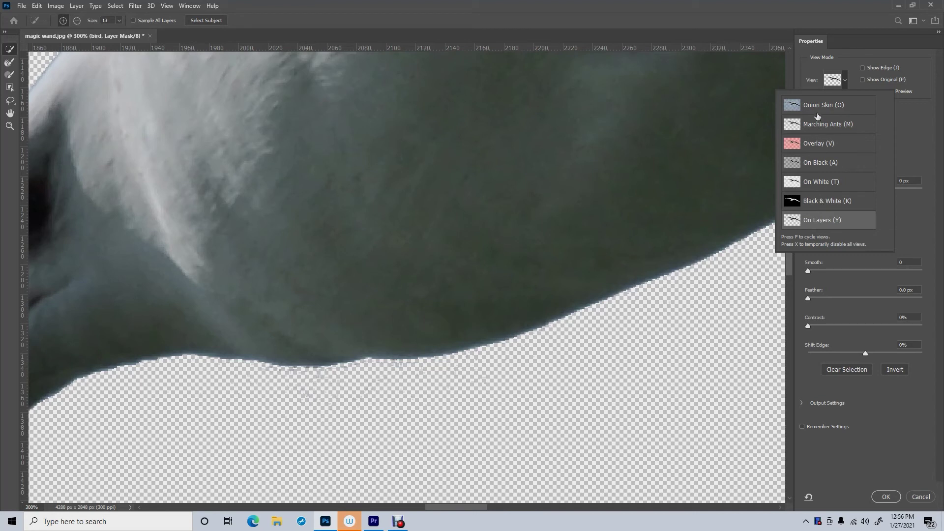
{"action": "left_click", "coordinate": [820, 204]}
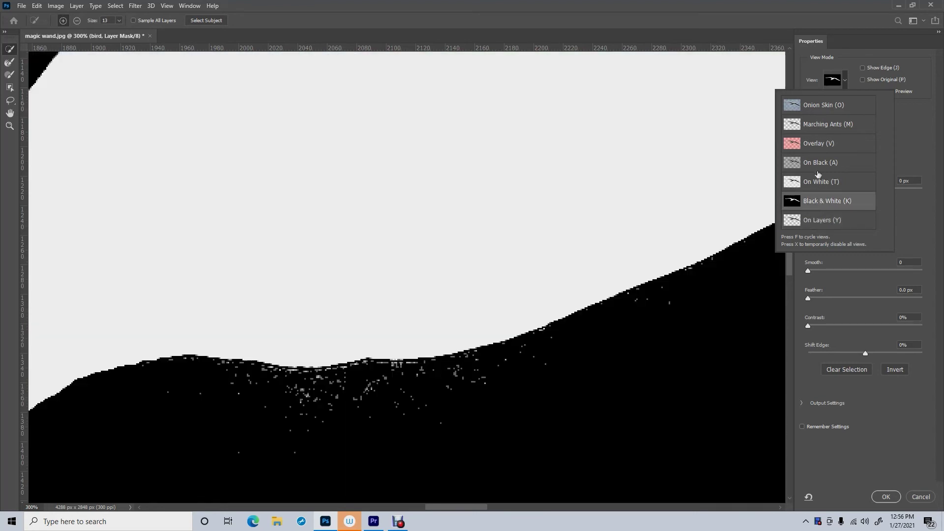
{"action": "left_click", "coordinate": [819, 108]}
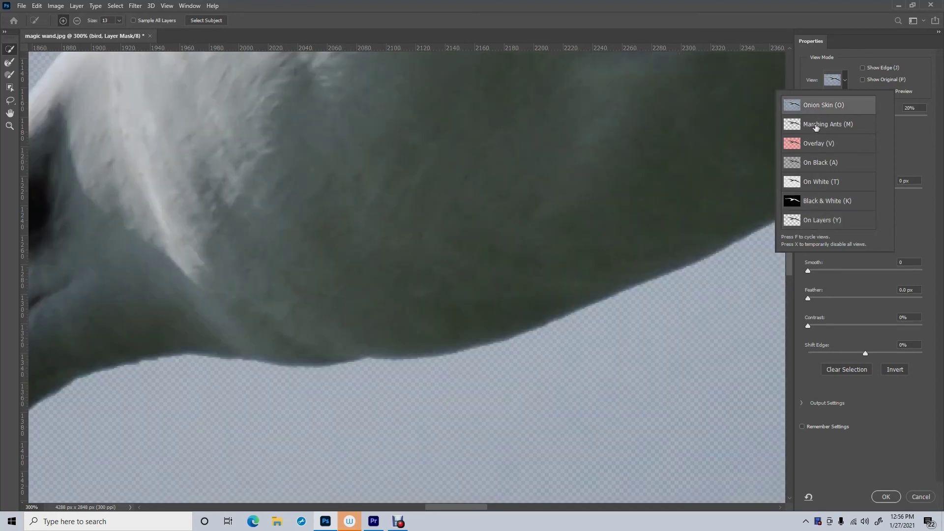
{"action": "left_click", "coordinate": [816, 126]}
{"action": "left_click", "coordinate": [818, 143]}
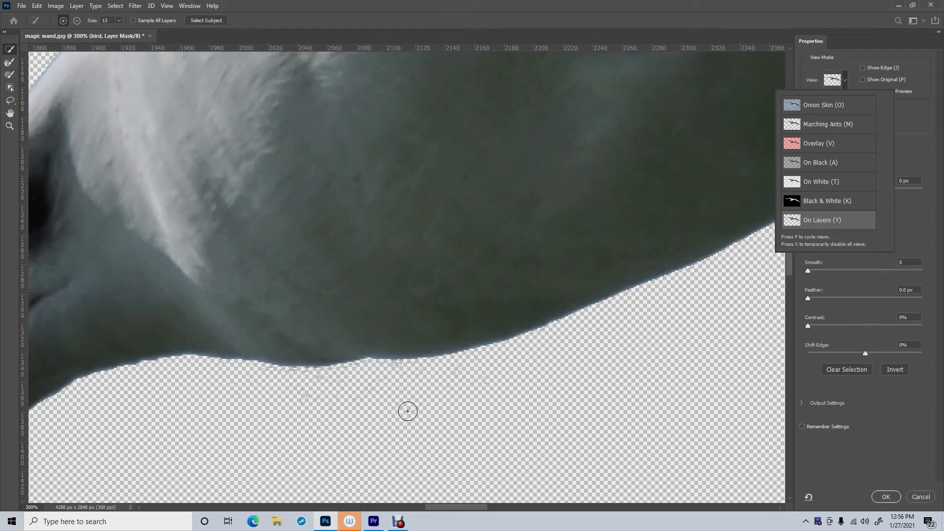
{"action": "left_click", "coordinate": [919, 497]}
{"action": "left_click", "coordinate": [919, 497]}
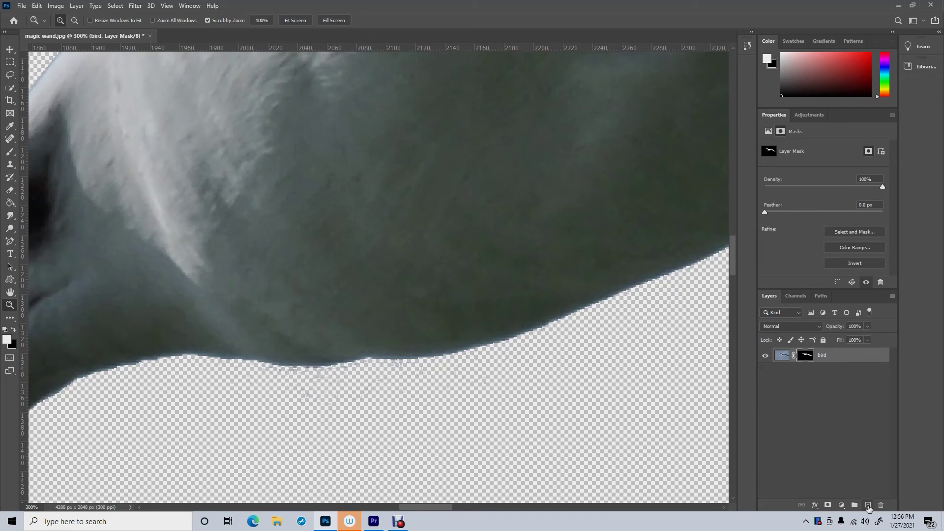
Step: Add a new empty layer and place it beneath the bird layer
{"action": "left_click", "coordinate": [868, 505]}
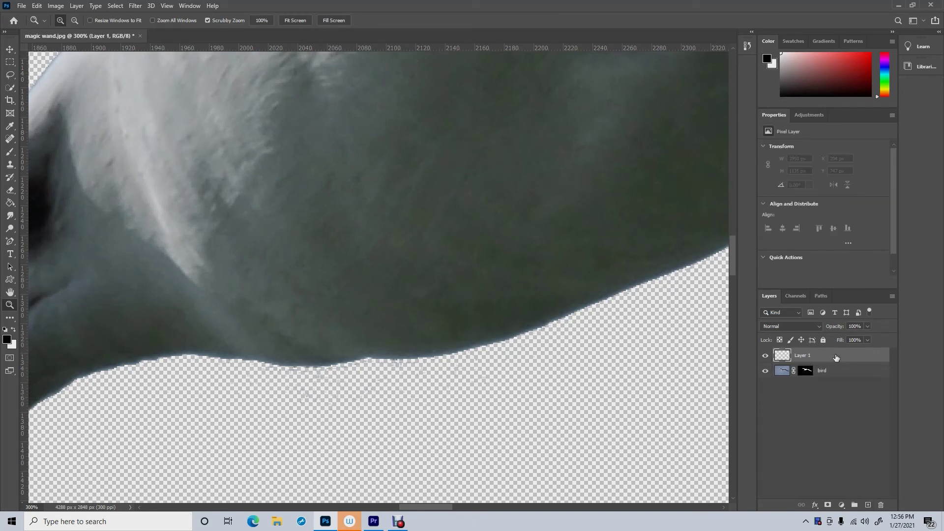
{"action": "left_click_drag", "start_coordinate": [836, 358], "coordinate": [839, 389]}
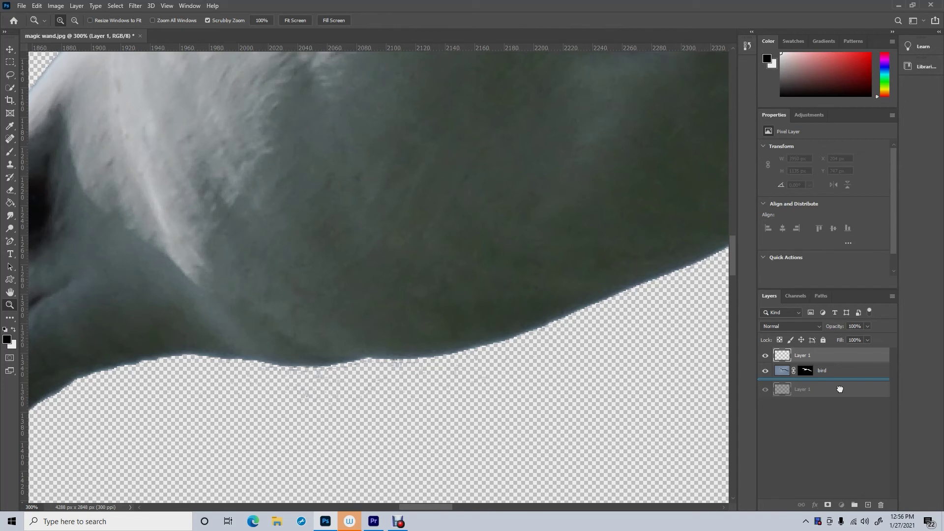
{"action": "left_click_drag", "start_coordinate": [840, 390], "coordinate": [840, 390]}
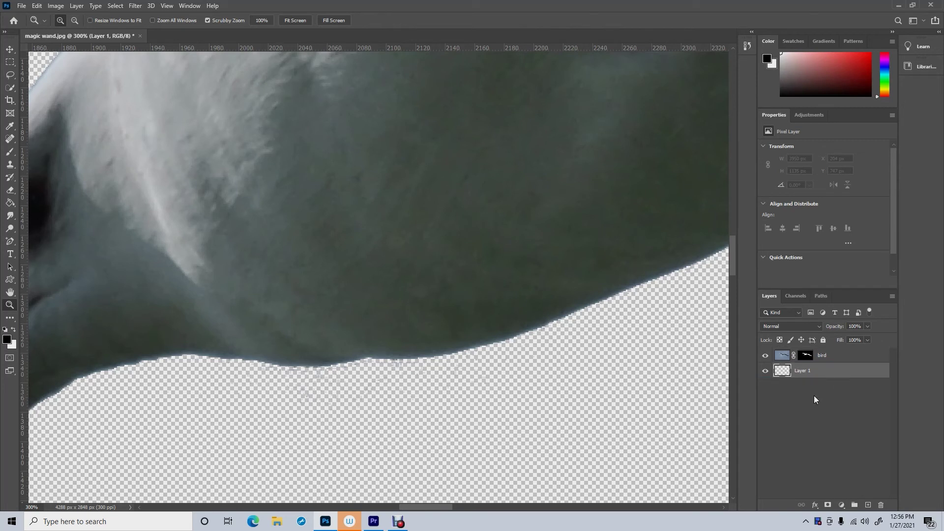
Step: Fill the new layer with red, colour e91010, using the Paint Bucket
{"action": "left_click", "coordinate": [8, 340]}
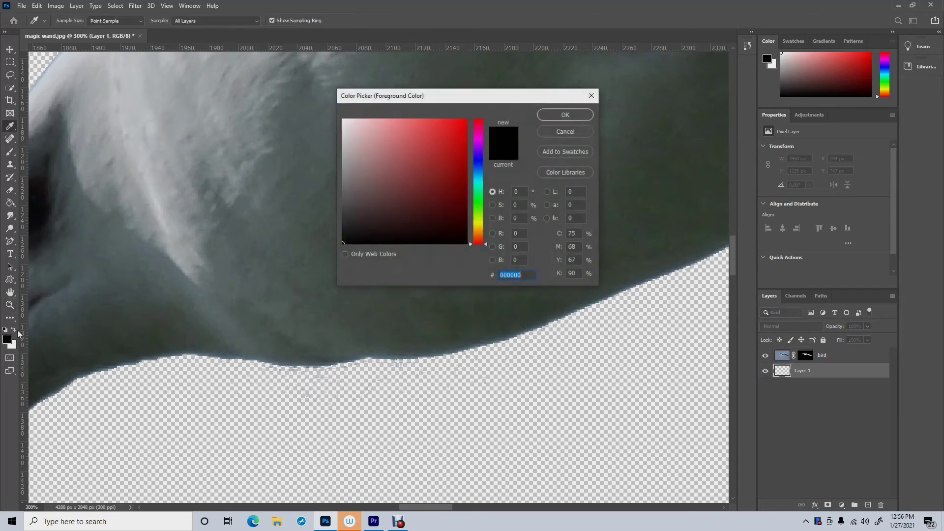
{"action": "left_click", "coordinate": [458, 129]}
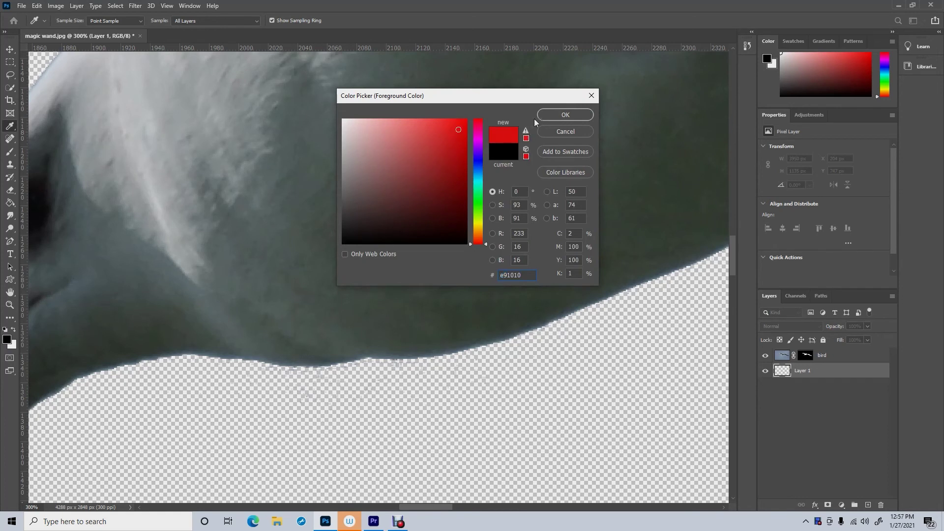
{"action": "left_click", "coordinate": [552, 114]}
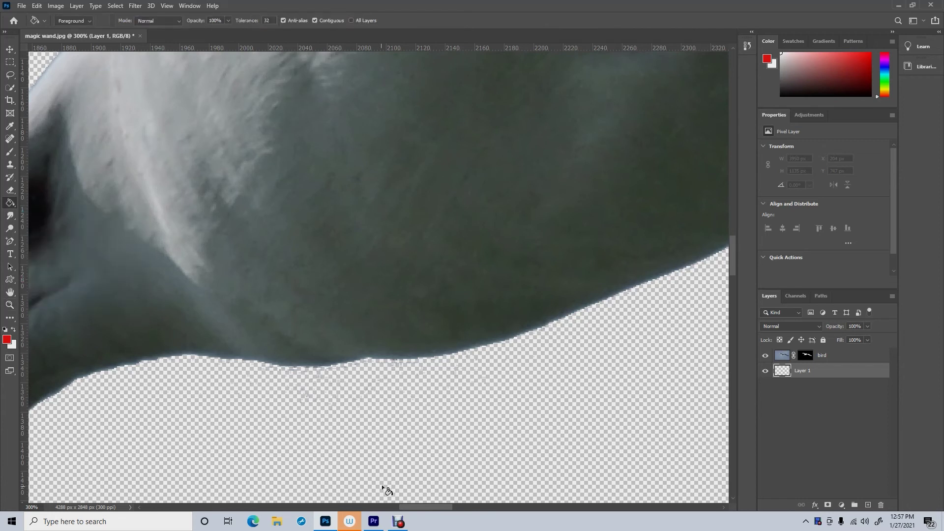
{"action": "left_click", "coordinate": [409, 437]}
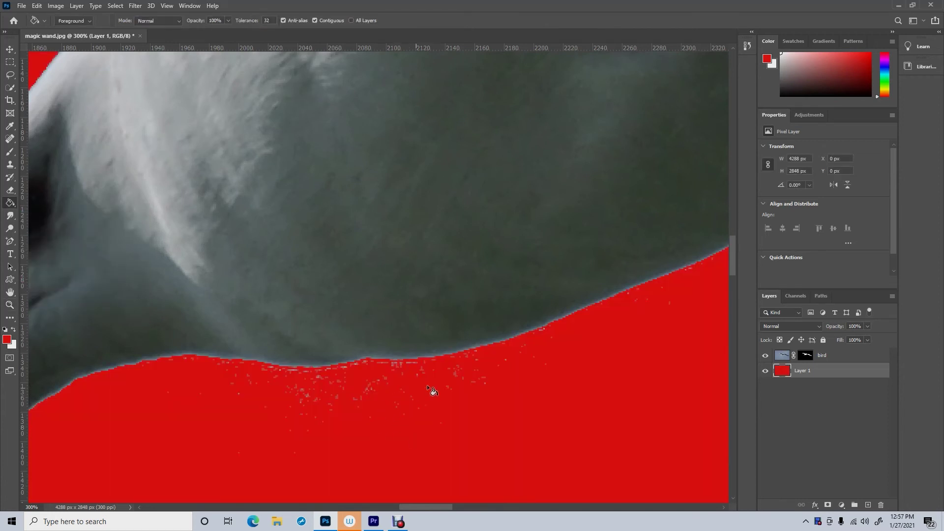
Step: Paint black on the bird layer's mask with a 15 px brush to hide the scattered specks below the belly
{"action": "left_click", "coordinate": [9, 305]}
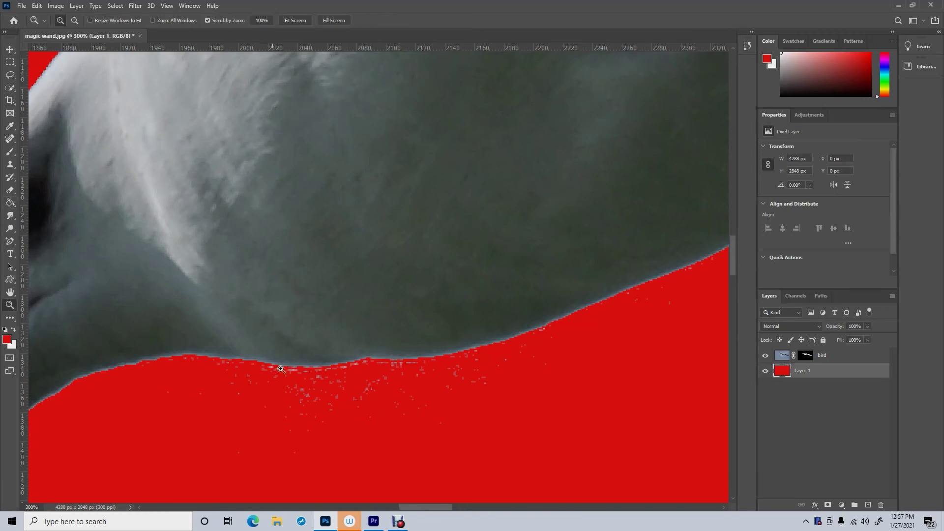
{"action": "left_click_drag", "start_coordinate": [274, 368], "coordinate": [313, 422]}
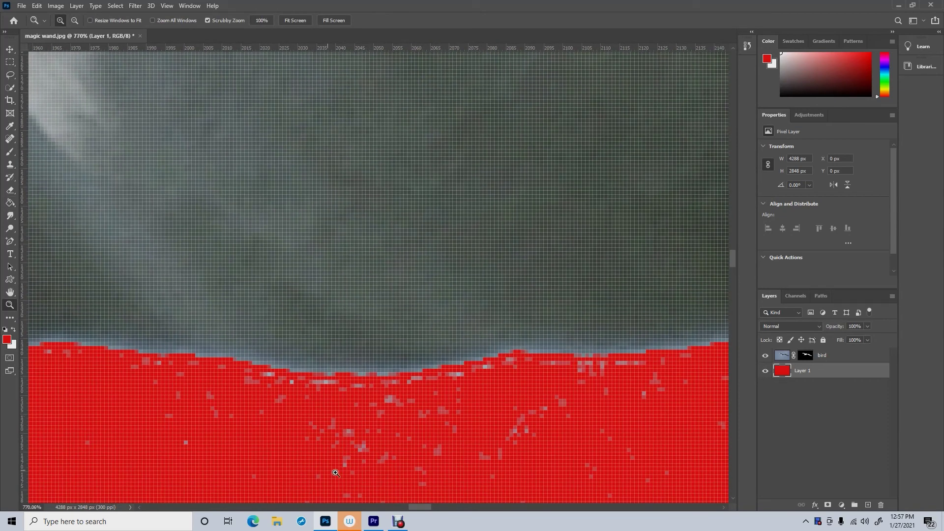
{"action": "scroll", "coordinate": [489, 394], "scroll_direction": "down", "scroll_amount": 5}
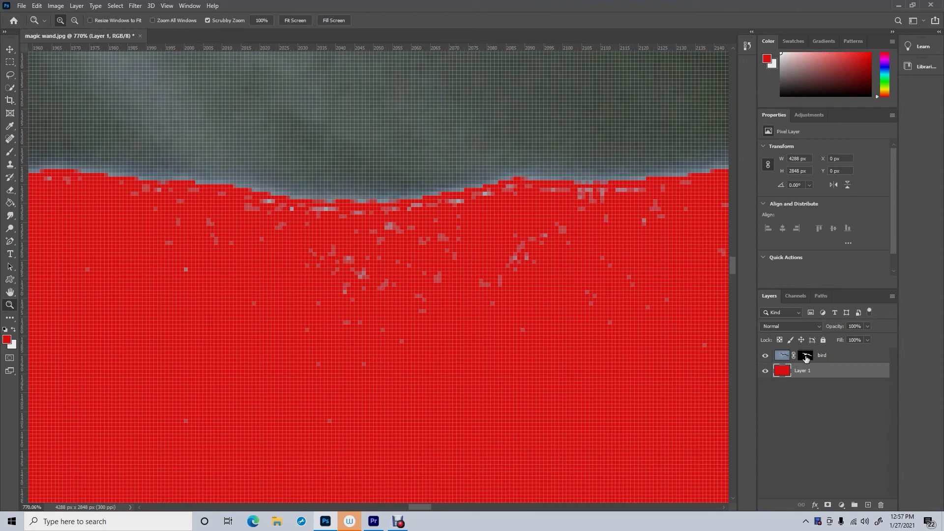
{"action": "left_click", "coordinate": [806, 357]}
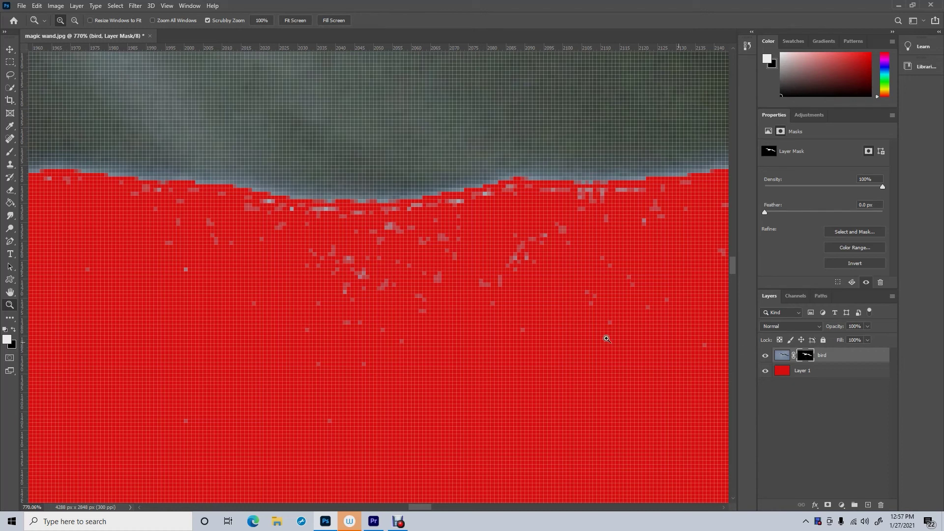
{"action": "left_click", "coordinate": [14, 330]}
{"action": "left_click", "coordinate": [10, 151]}
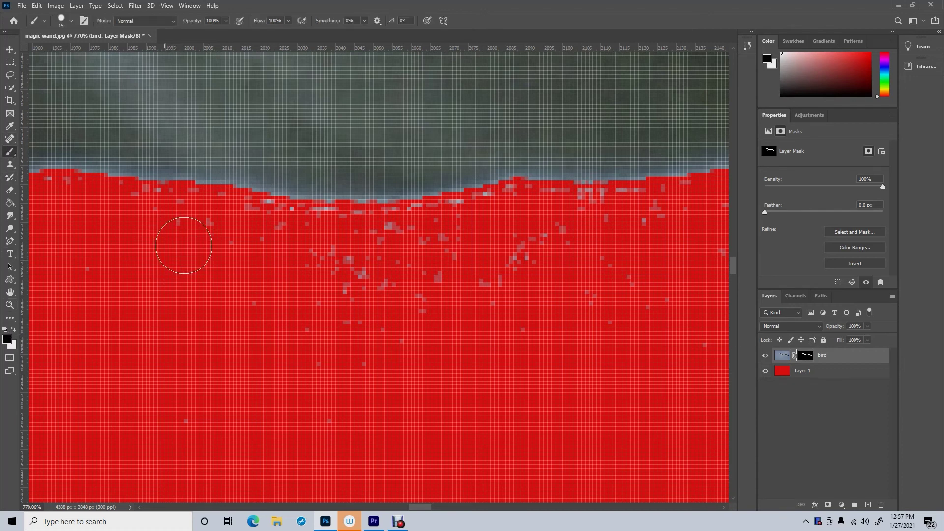
{"action": "left_click", "coordinate": [364, 277]}
{"action": "mouse_move", "coordinate": [486, 284]}
{"action": "left_mouse_down"}
{"action": "mouse_move", "coordinate": [261, 269]}
{"action": "mouse_move", "coordinate": [400, 259]}
{"action": "mouse_move", "coordinate": [242, 245]}
{"action": "mouse_move", "coordinate": [580, 255]}
{"action": "mouse_move", "coordinate": [337, 363]}
{"action": "mouse_move", "coordinate": [590, 338]}
{"action": "mouse_move", "coordinate": [534, 327]}
{"action": "mouse_move", "coordinate": [676, 246]}
{"action": "mouse_move", "coordinate": [643, 228]}
{"action": "mouse_move", "coordinate": [594, 225]}
{"action": "mouse_move", "coordinate": [677, 239]}
{"action": "mouse_move", "coordinate": [695, 355]}
{"action": "mouse_move", "coordinate": [412, 361]}
{"action": "mouse_move", "coordinate": [289, 394]}
{"action": "mouse_move", "coordinate": [402, 408]}
{"action": "mouse_move", "coordinate": [348, 340]}
{"action": "mouse_move", "coordinate": [187, 406]}
{"action": "mouse_move", "coordinate": [273, 286]}
{"action": "left_mouse_up"}
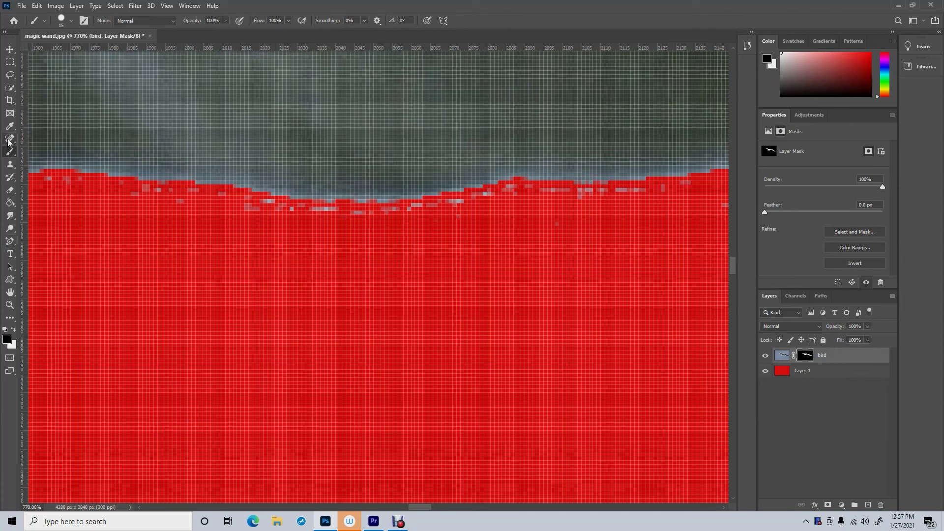
Step: Reduce the brush size and paint black on the mask over the specks close to the belly's lower edge
{"action": "left_click", "coordinate": [65, 21]}
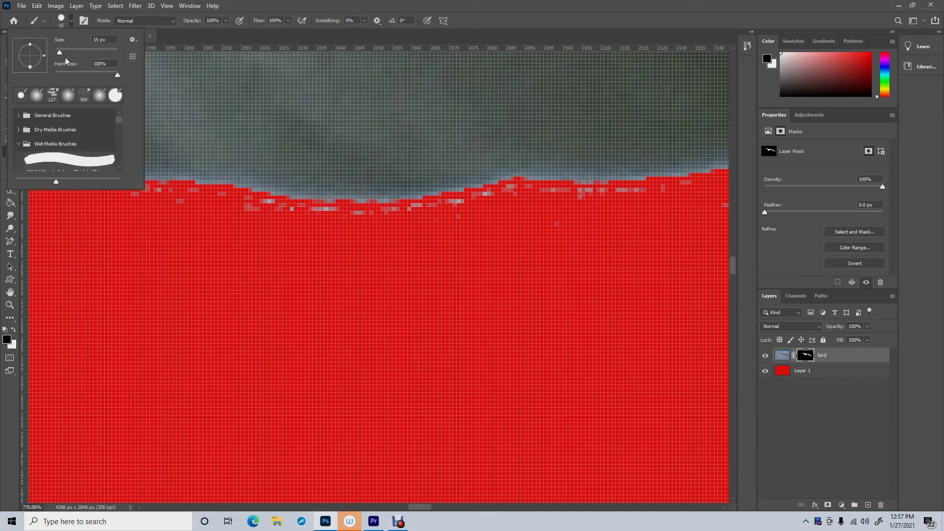
{"action": "left_click_drag", "start_coordinate": [60, 52], "coordinate": [54, 53]}
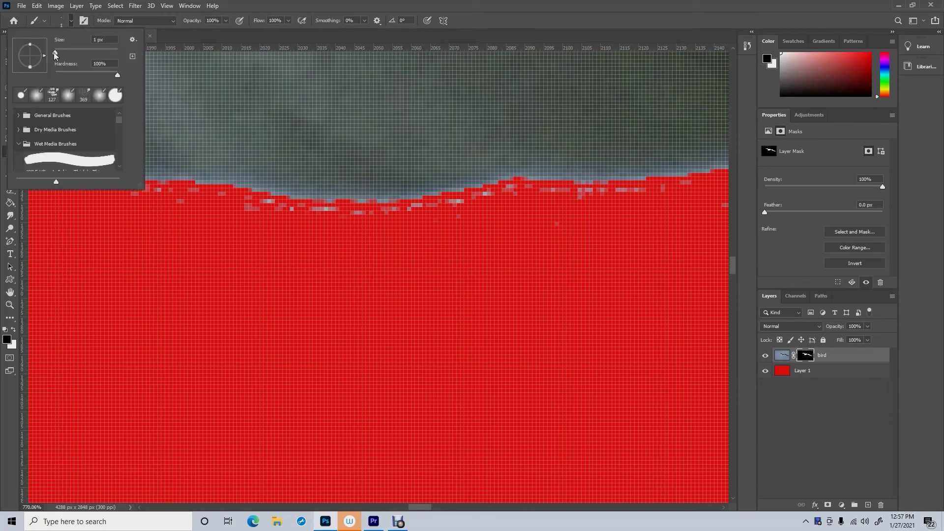
{"action": "left_click", "coordinate": [156, 195]}
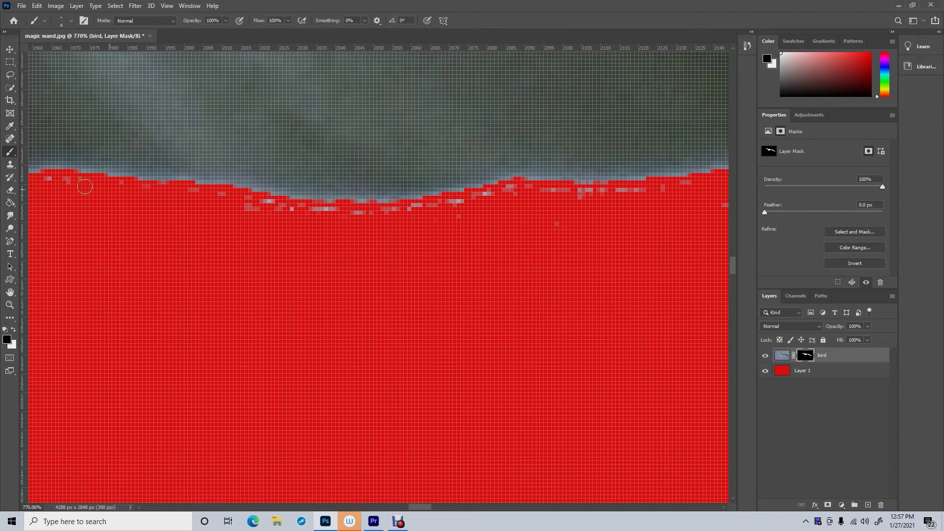
{"action": "mouse_move", "coordinate": [98, 187]}
{"action": "left_mouse_down"}
{"action": "mouse_move", "coordinate": [358, 213]}
{"action": "mouse_move", "coordinate": [505, 209]}
{"action": "mouse_move", "coordinate": [610, 226]}
{"action": "mouse_move", "coordinate": [644, 195]}
{"action": "mouse_move", "coordinate": [552, 201]}
{"action": "mouse_move", "coordinate": [619, 197]}
{"action": "mouse_move", "coordinate": [537, 228]}
{"action": "mouse_move", "coordinate": [692, 218]}
{"action": "mouse_move", "coordinate": [691, 185]}
{"action": "mouse_move", "coordinate": [656, 190]}
{"action": "left_mouse_up"}
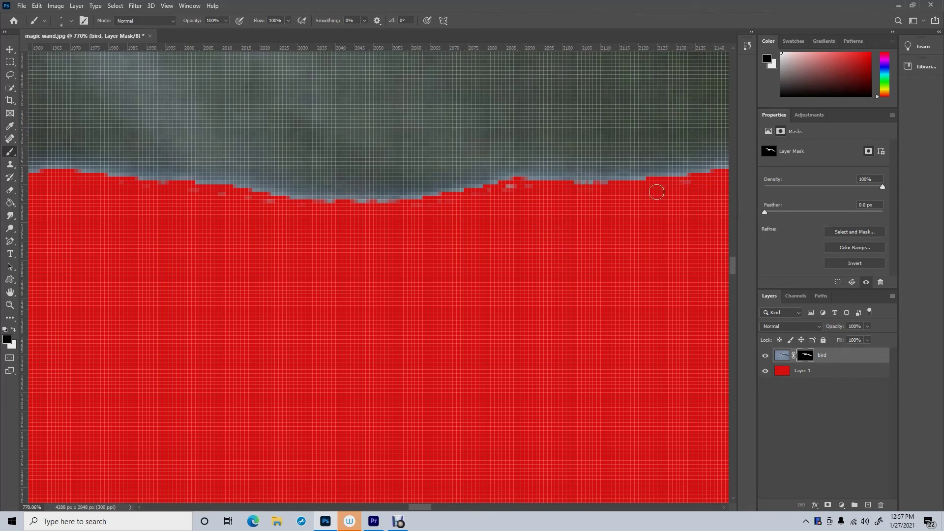
Step: Open the bird mask in Select and Mask, enable Smart Radius and set the edge detection radius to 1 px
{"action": "left_click", "coordinate": [10, 305]}
{"action": "left_click", "coordinate": [336, 346], "text": "alt"}
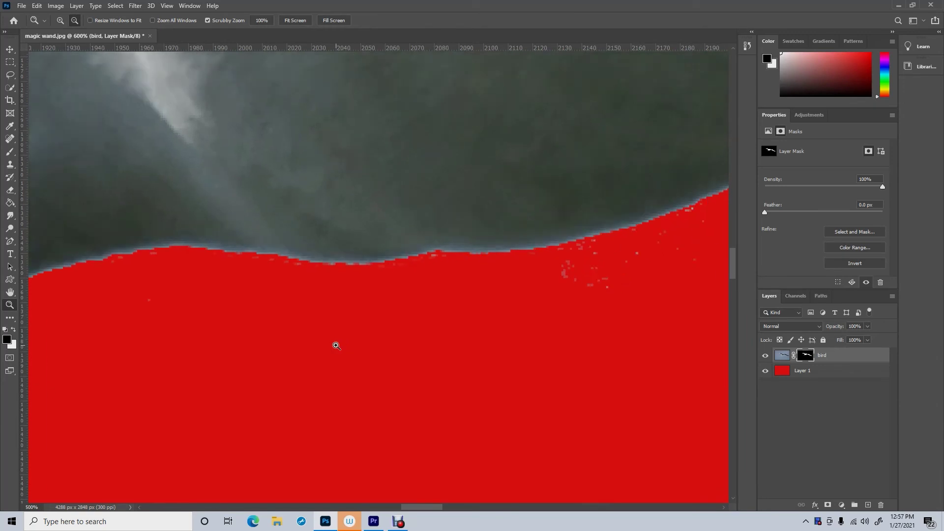
{"action": "left_click", "coordinate": [336, 346], "text": "alt"}
{"action": "left_click", "coordinate": [337, 342], "text": "alt"}
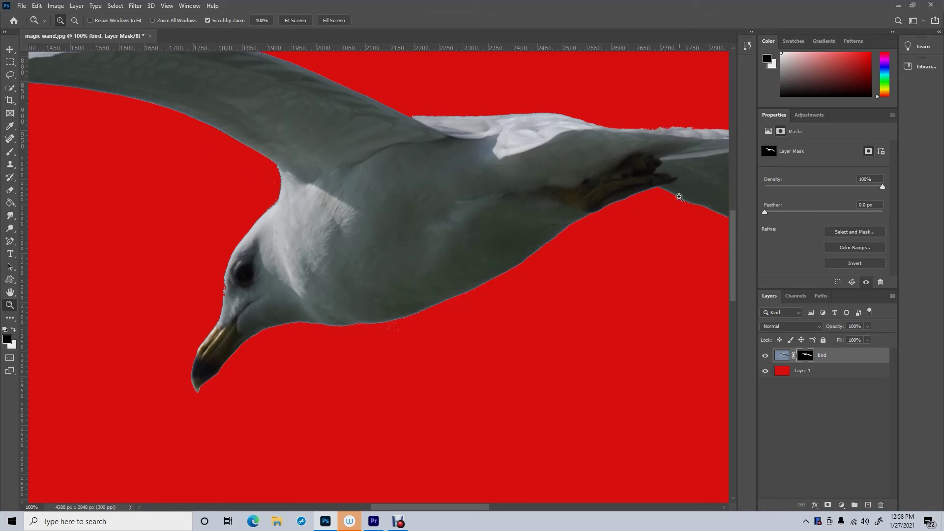
{"action": "double_click", "coordinate": [809, 357]}
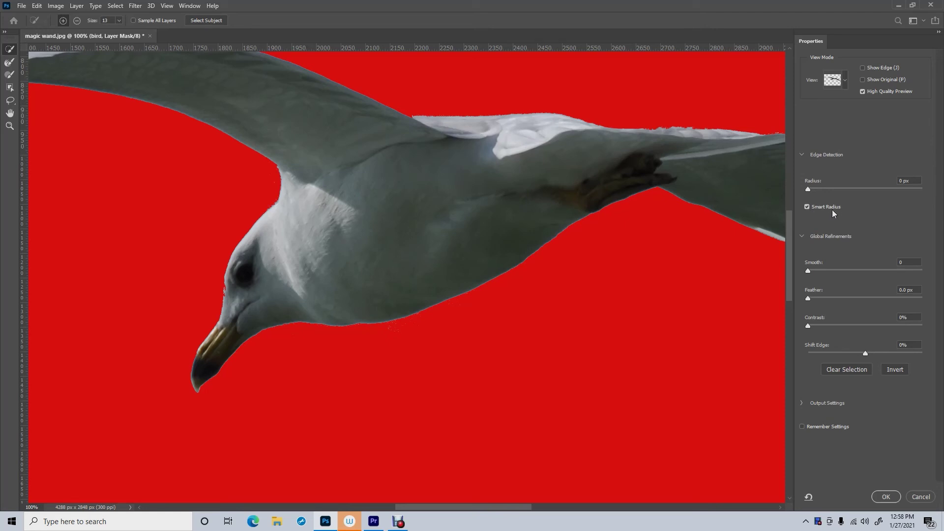
{"action": "left_click_drag", "start_coordinate": [807, 189], "coordinate": [813, 189]}
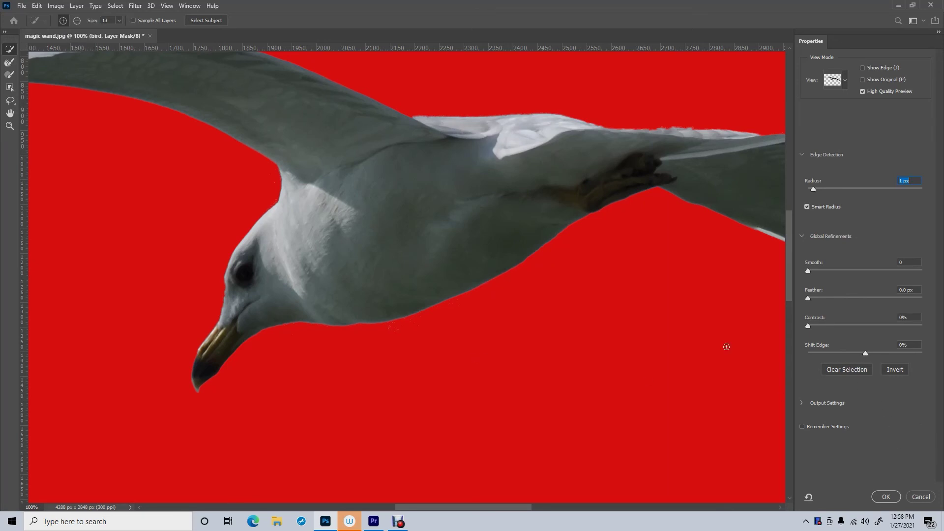
Step: Set Shift Edge to -42% to contract the bird mask along the belly and apply the Select and Mask refinement
{"action": "left_click", "coordinate": [9, 126]}
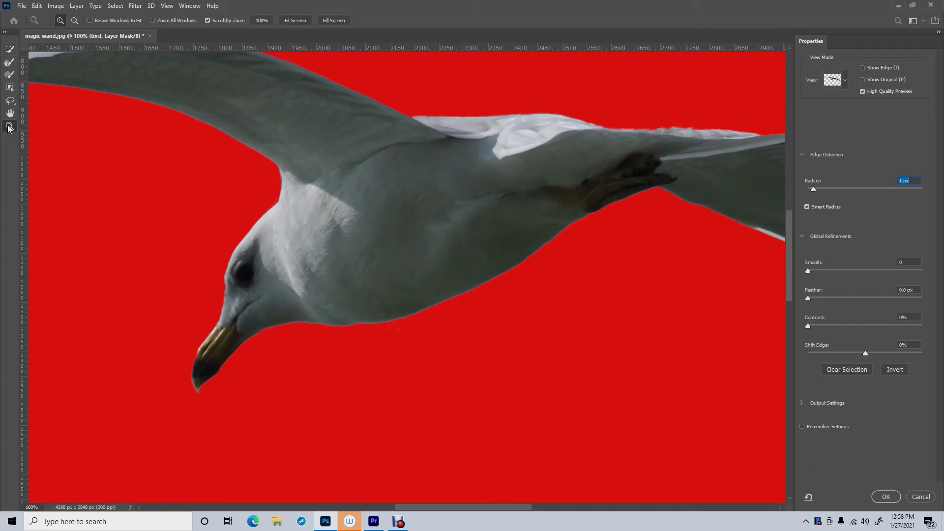
{"action": "left_click_drag", "start_coordinate": [430, 309], "coordinate": [508, 324]}
{"action": "left_click", "coordinate": [508, 323]}
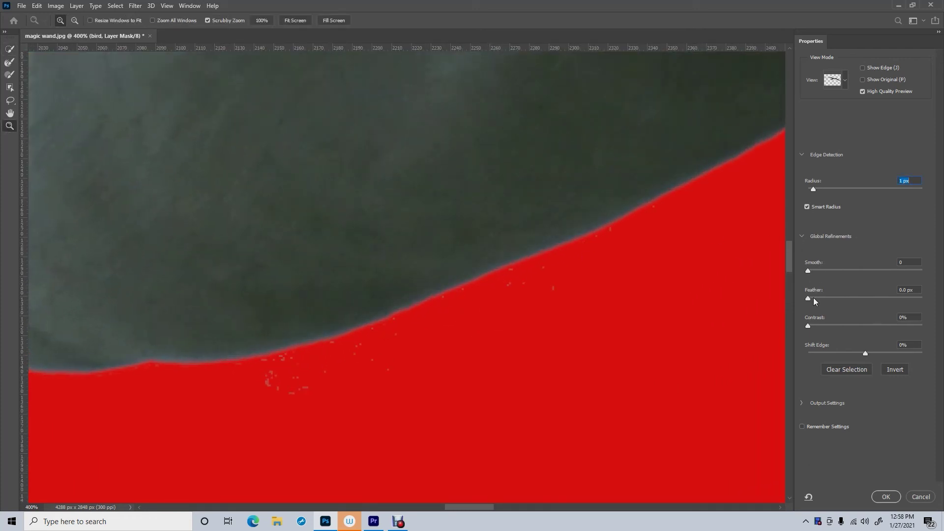
{"action": "left_click_drag", "start_coordinate": [864, 352], "coordinate": [828, 363]}
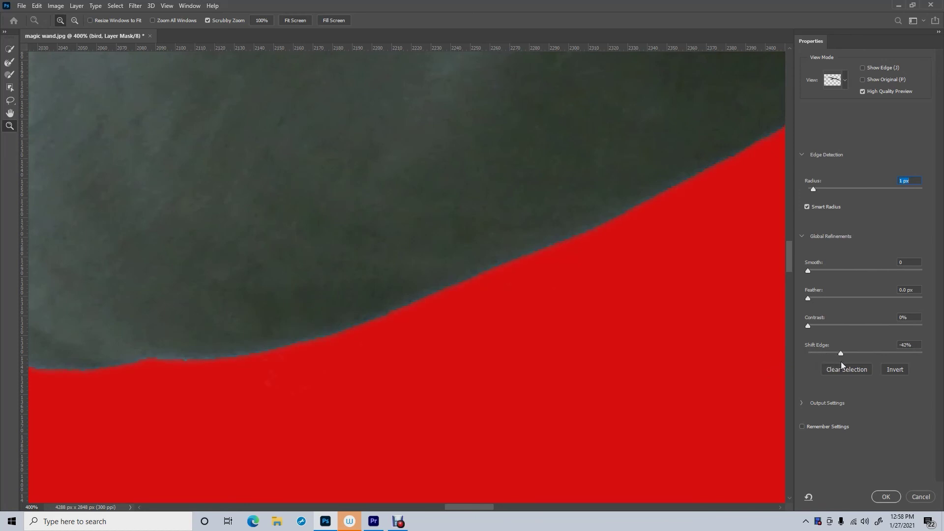
{"action": "left_click", "coordinate": [841, 363]}
{"action": "left_click", "coordinate": [810, 270]}
{"action": "key", "text": "Tab"}
{"action": "left_click", "coordinate": [886, 497]}
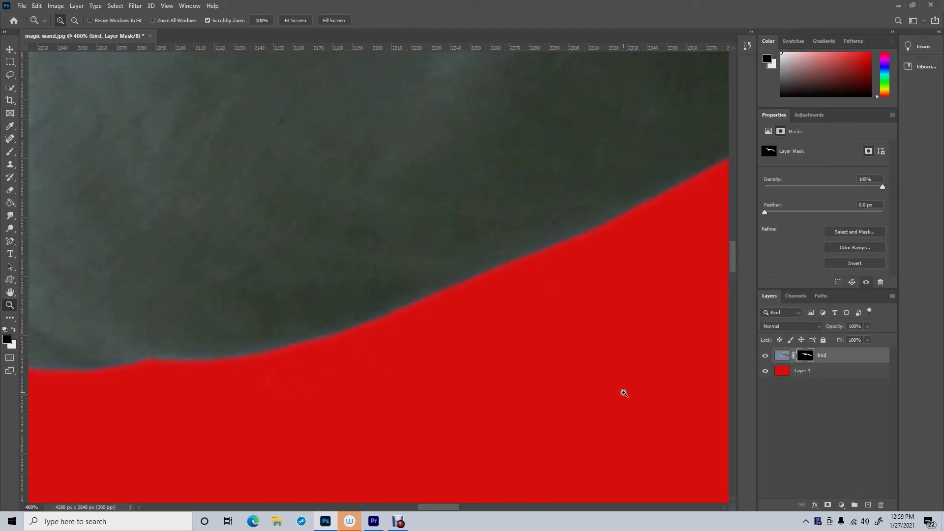
Step: Check the refined belly edge against the red background and delete the red layer
{"action": "left_click", "coordinate": [347, 358], "text": "alt"}
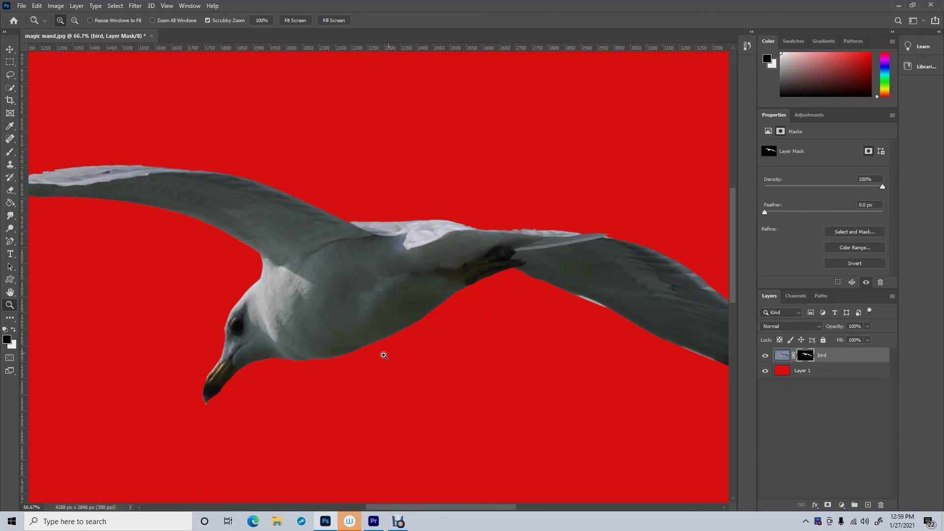
{"action": "left_click", "coordinate": [360, 359]}
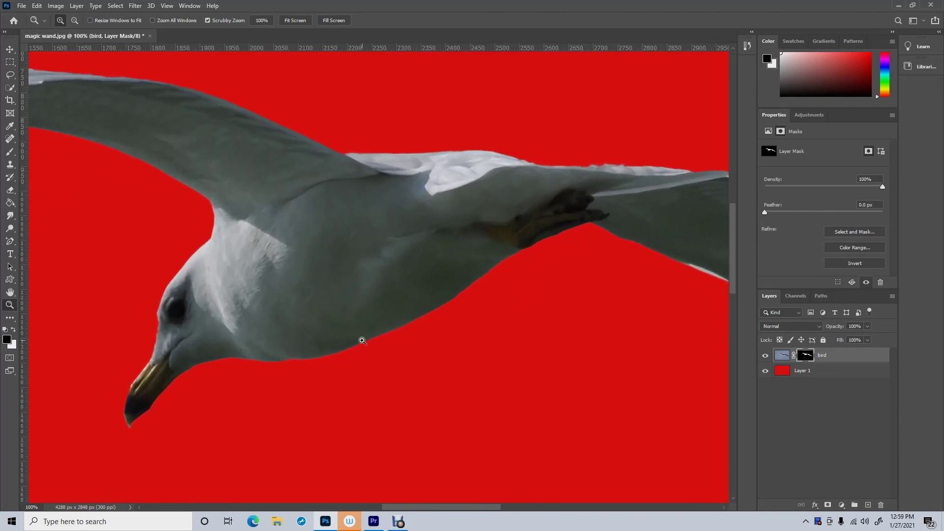
{"action": "left_click", "coordinate": [363, 341]}
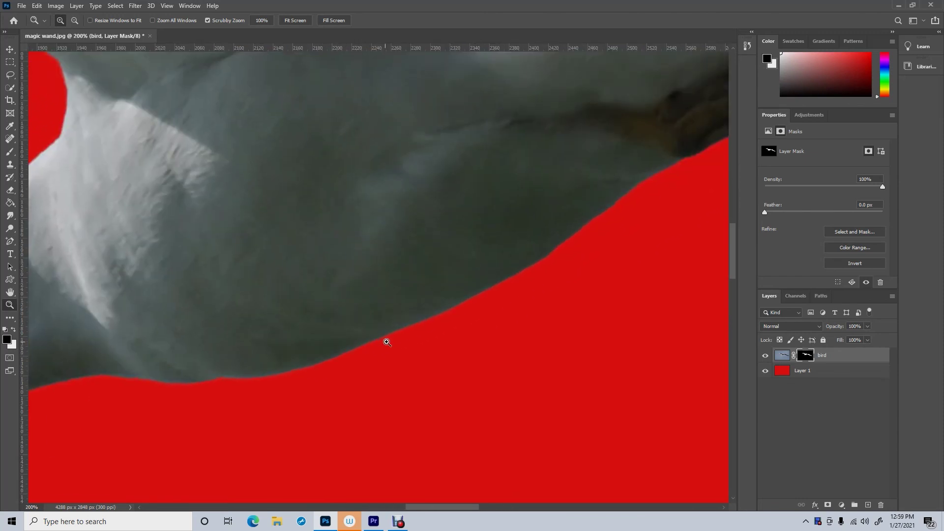
{"action": "left_click", "coordinate": [806, 372]}
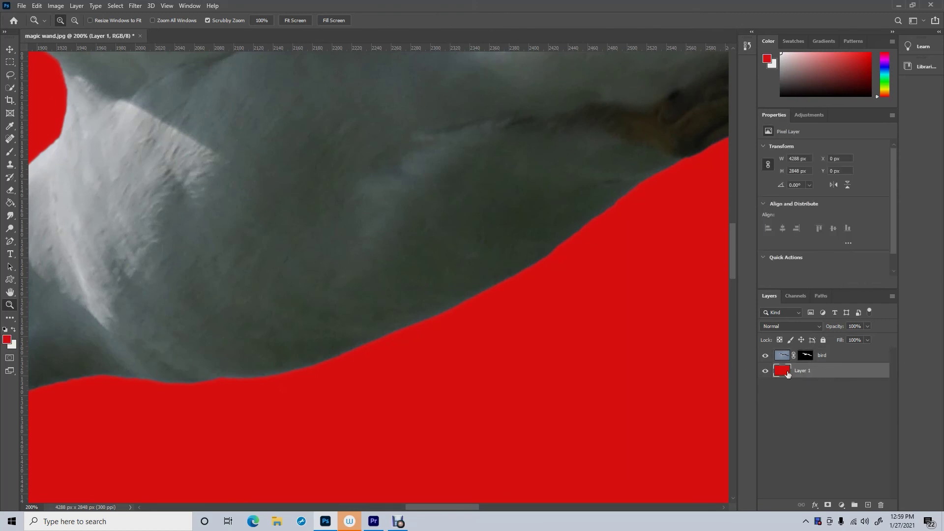
{"action": "left_click_drag", "start_coordinate": [806, 371], "coordinate": [884, 505]}
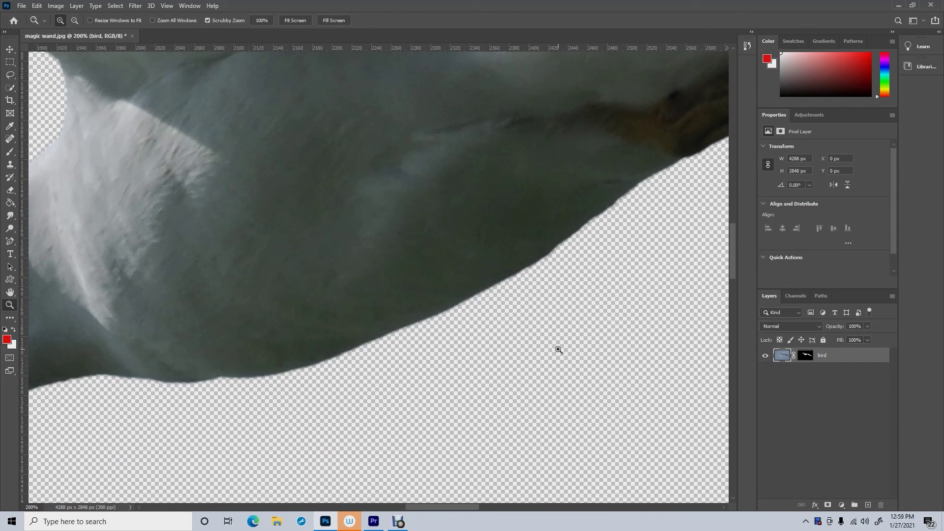
Step: Open the landscape.jpg image as a second document
{"action": "key", "text": "alt"}
{"action": "left_click", "coordinate": [25, 6]}
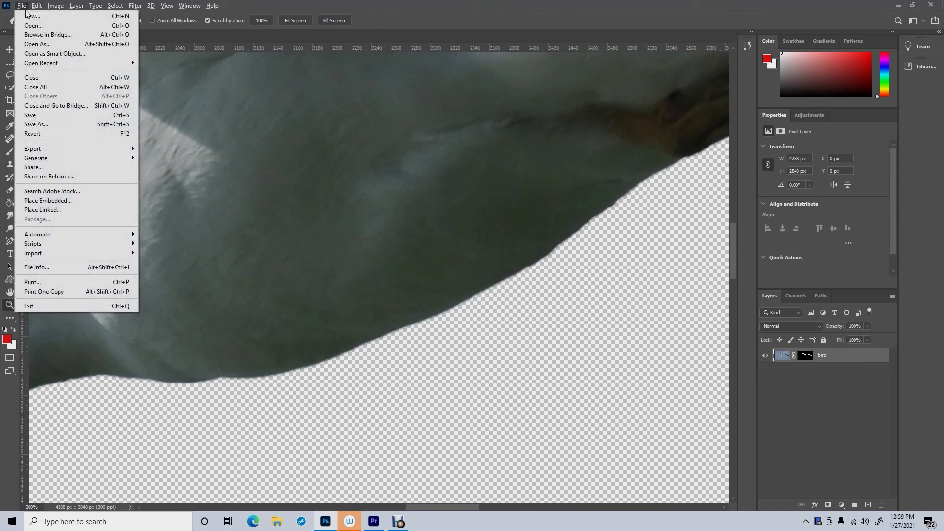
{"action": "left_click", "coordinate": [33, 25]}
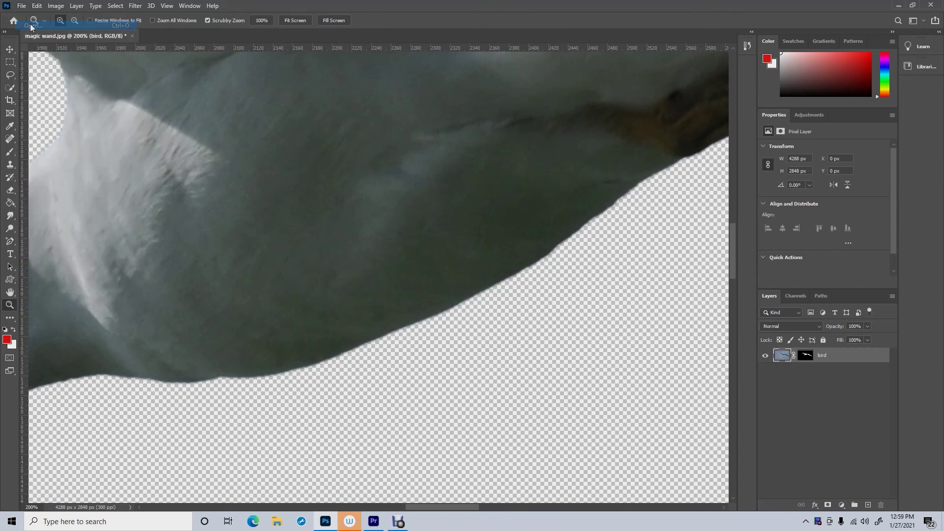
{"action": "left_click", "coordinate": [197, 103]}
{"action": "left_click", "coordinate": [375, 415]}
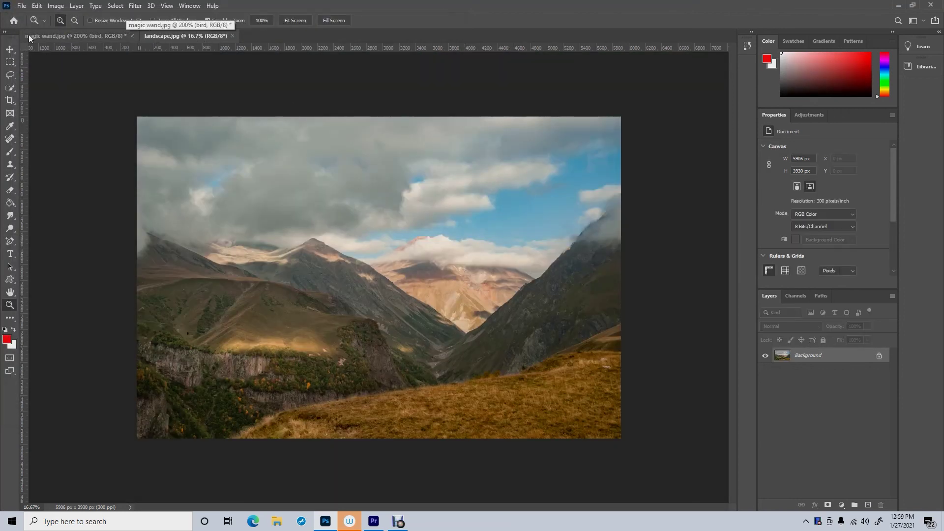
Step: Float the landscape.jpg window, copy its image into magic wand.jpg with the Move tool and close landscape.jpg
{"action": "left_click", "coordinate": [9, 49]}
{"action": "left_click_drag", "start_coordinate": [167, 34], "coordinate": [557, 231]}
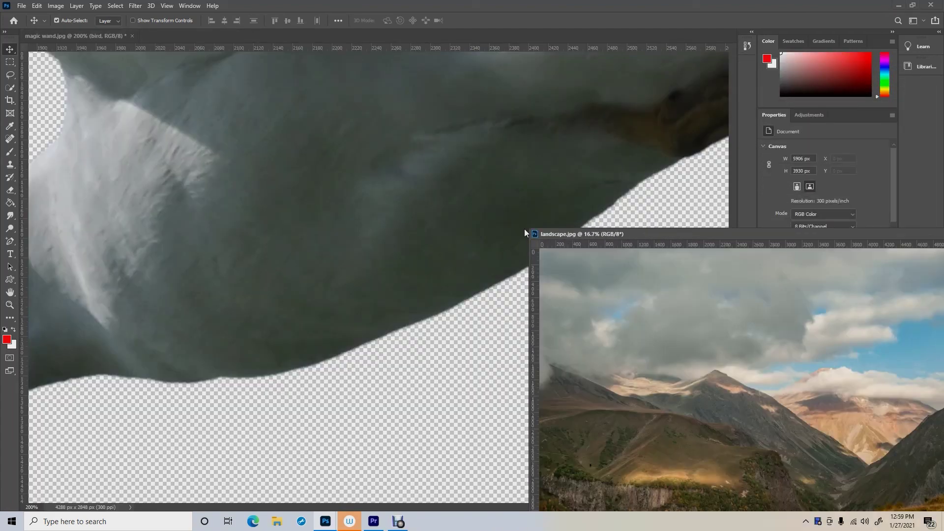
{"action": "left_click_drag", "start_coordinate": [773, 396], "coordinate": [439, 353]}
{"action": "left_click_drag", "start_coordinate": [439, 352], "coordinate": [439, 354]}
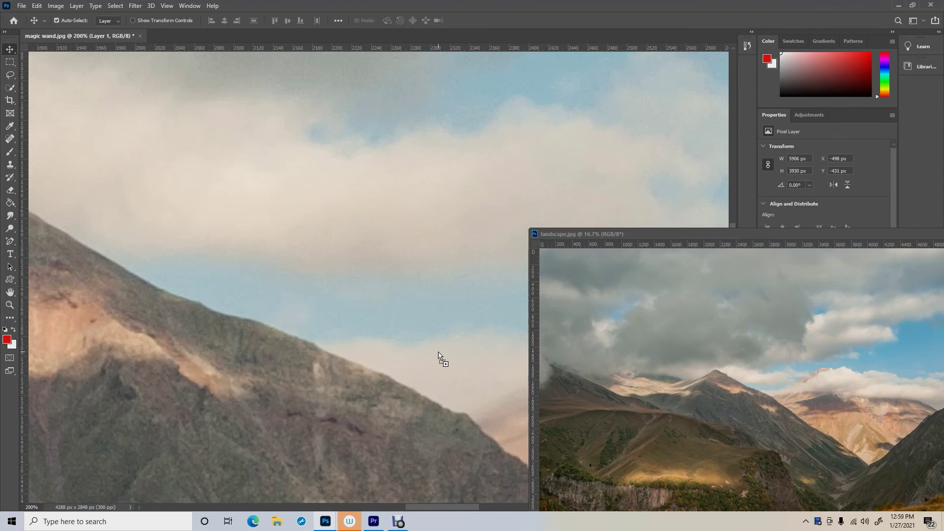
{"action": "left_click_drag", "start_coordinate": [728, 236], "coordinate": [405, 185]}
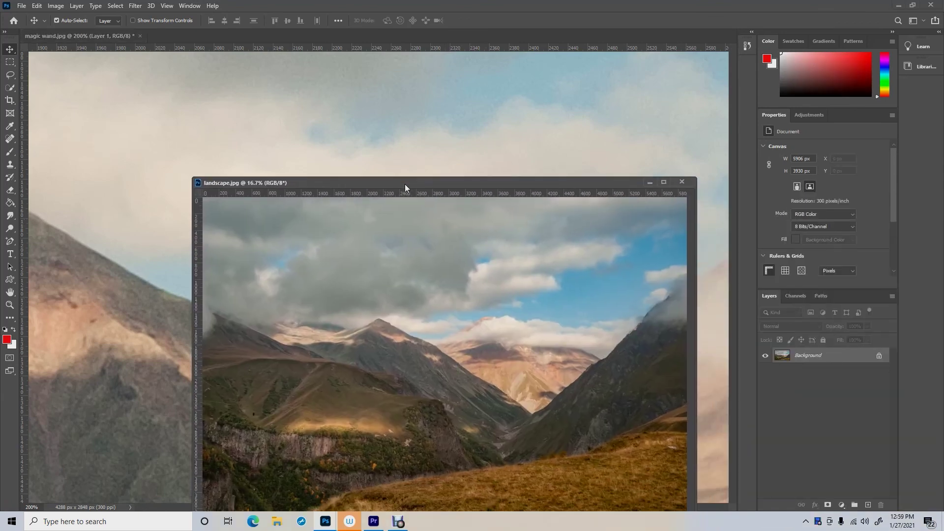
{"action": "left_click", "coordinate": [681, 182]}
Step: Move the landscape layer below the bird layer so the gull sits over the mountains
{"action": "key", "text": "z"}
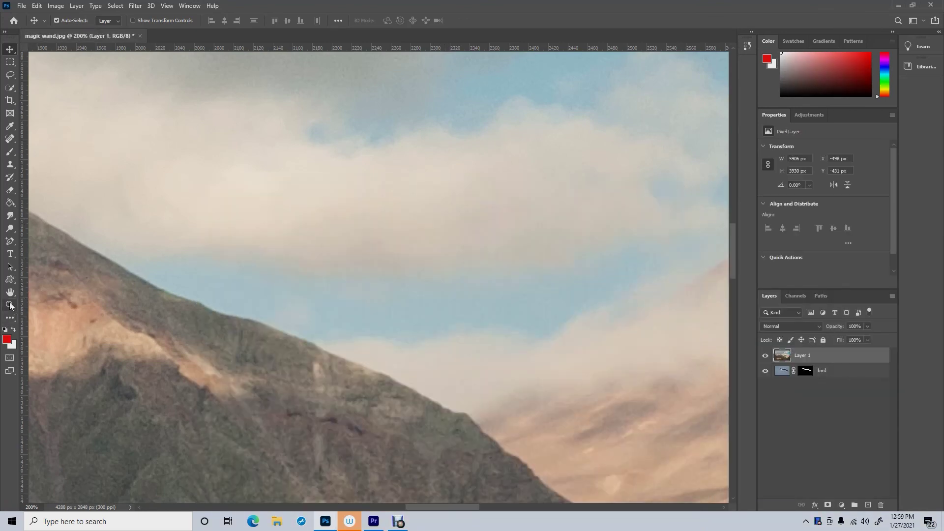
{"action": "left_click", "coordinate": [301, 295], "text": "alt"}
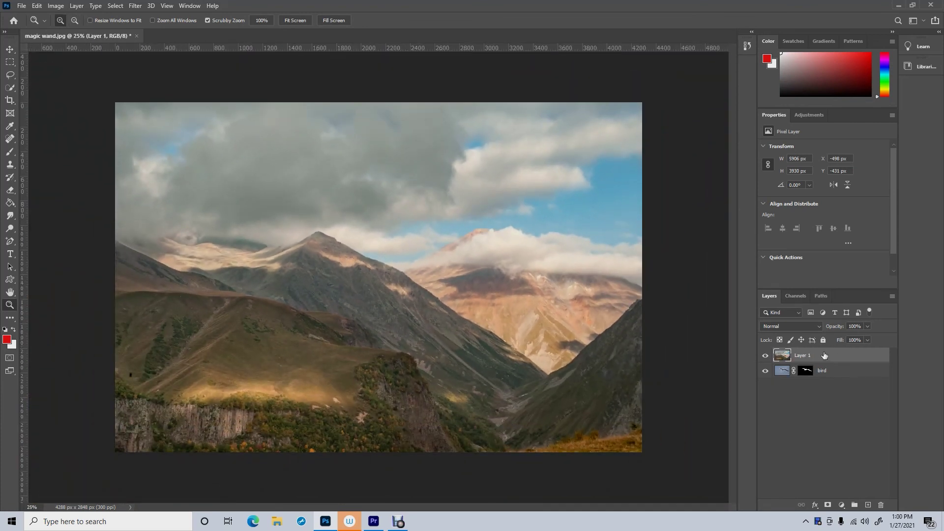
{"action": "left_click_drag", "start_coordinate": [825, 357], "coordinate": [832, 391]}
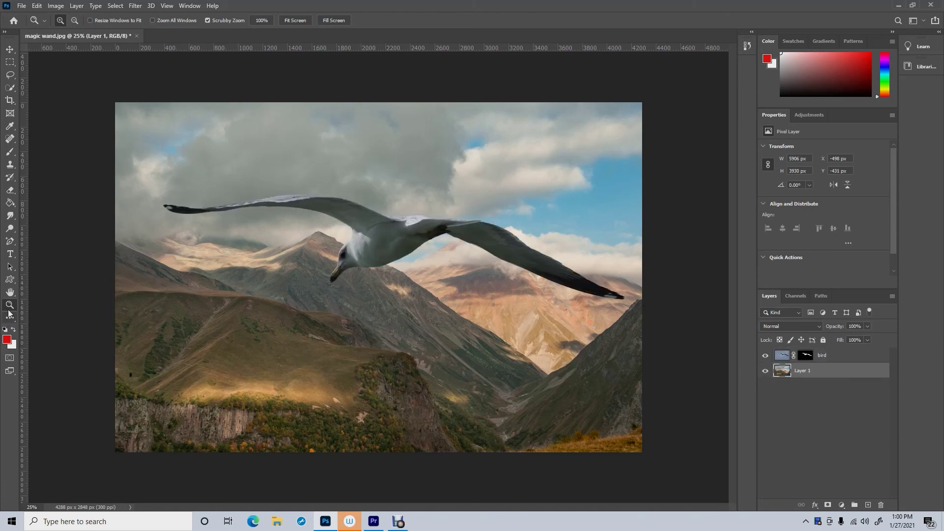
Step: Paint white on the bird's layer mask along the lower edge of the black wing tip to restore its missing part
{"action": "left_click", "coordinate": [5, 329]}
{"action": "left_click_drag", "start_coordinate": [172, 210], "coordinate": [167, 214]}
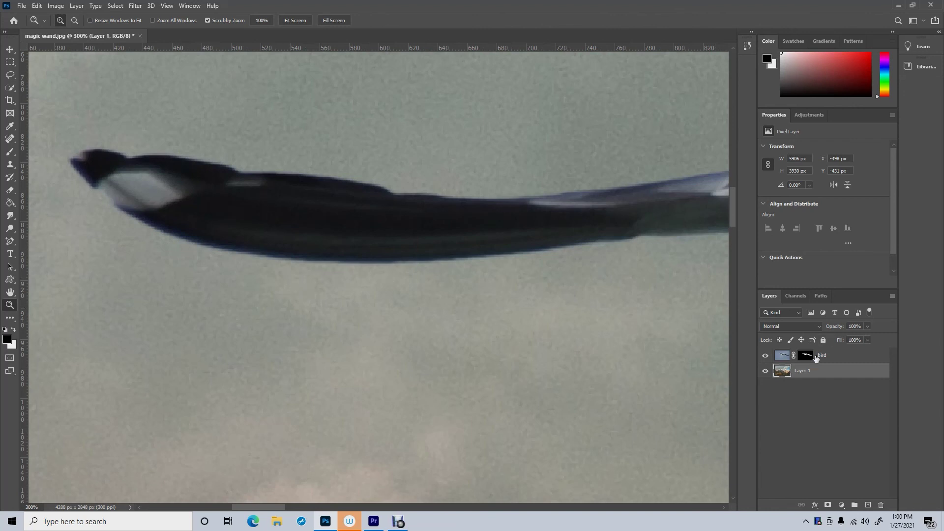
{"action": "left_click", "coordinate": [808, 356]}
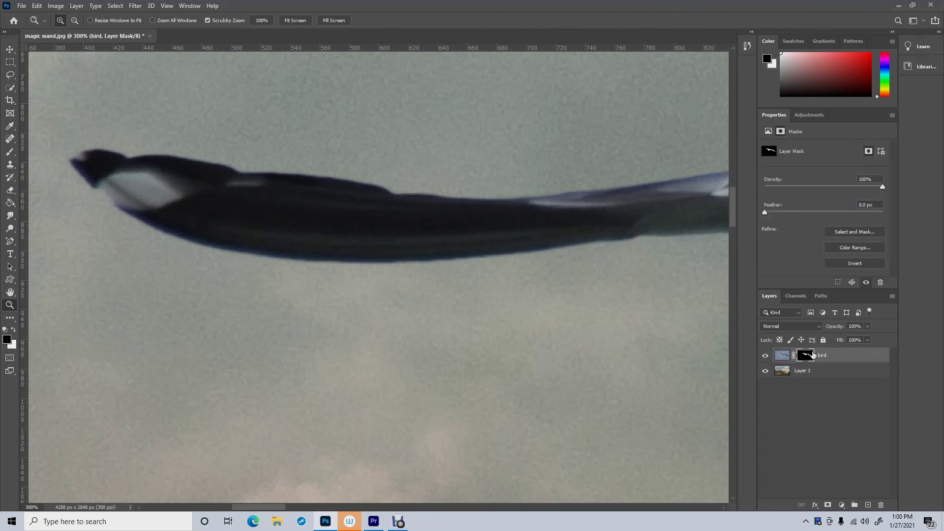
{"action": "left_click", "coordinate": [10, 152]}
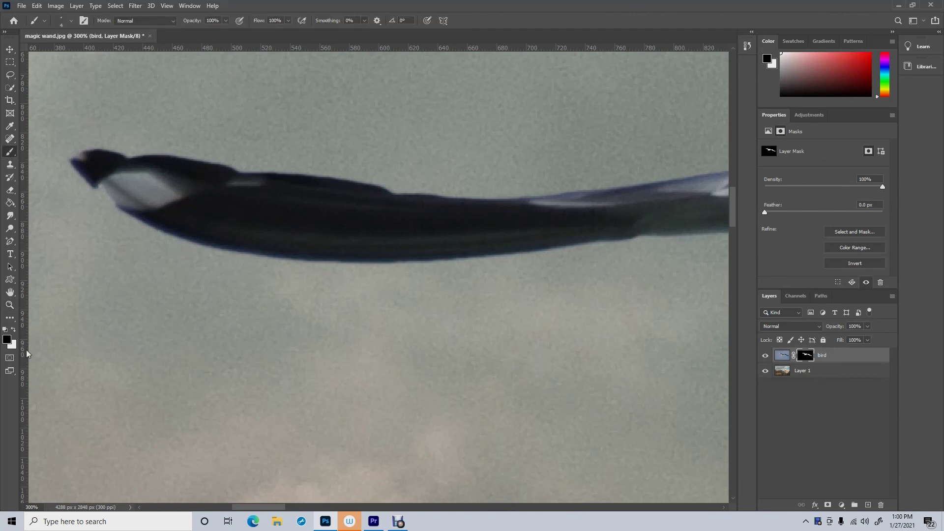
{"action": "left_click", "coordinate": [13, 329]}
{"action": "left_click_drag", "start_coordinate": [95, 185], "coordinate": [115, 204]}
Step: Paint a white stroke on the bird's mask from the back's upper edge out into the sky above the feet
{"action": "left_click_drag", "start_coordinate": [281, 507], "coordinate": [468, 508]}
{"action": "left_click_drag", "start_coordinate": [485, 512], "coordinate": [518, 510]}
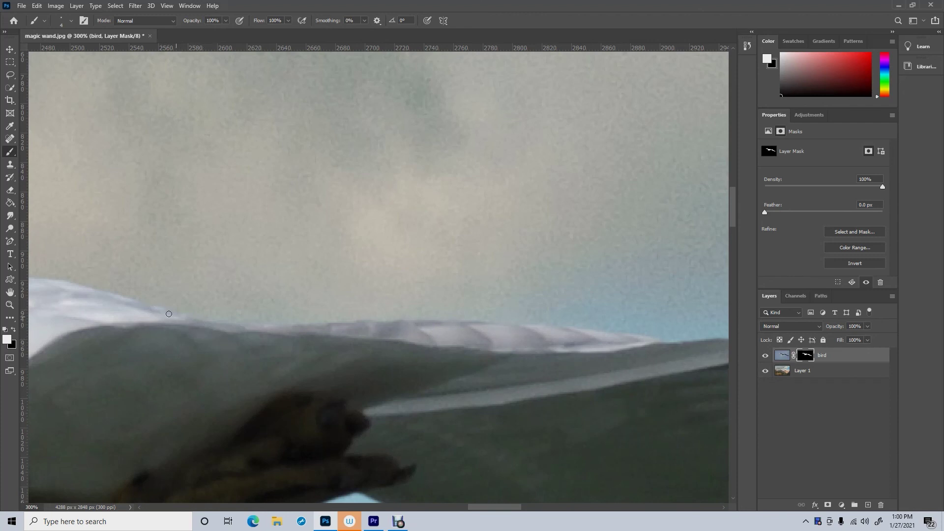
{"action": "mouse_move", "coordinate": [290, 322]}
{"action": "left_mouse_down"}
{"action": "mouse_move", "coordinate": [397, 258]}
{"action": "mouse_move", "coordinate": [335, 260]}
{"action": "left_mouse_up"}
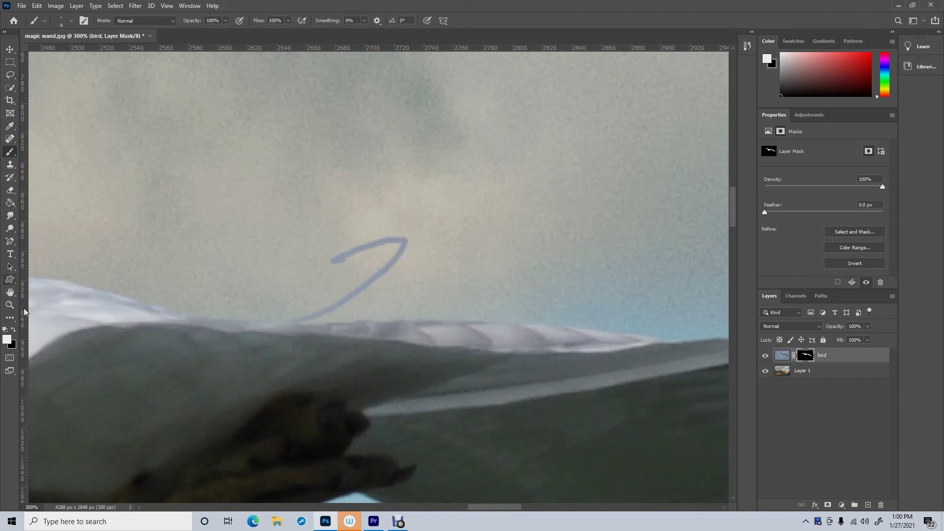
Step: Paint black on the bird's mask with a 36 px brush to hide the stray stroke in the sky
{"action": "left_click", "coordinate": [14, 330]}
{"action": "left_click_drag", "start_coordinate": [328, 261], "coordinate": [386, 240]}
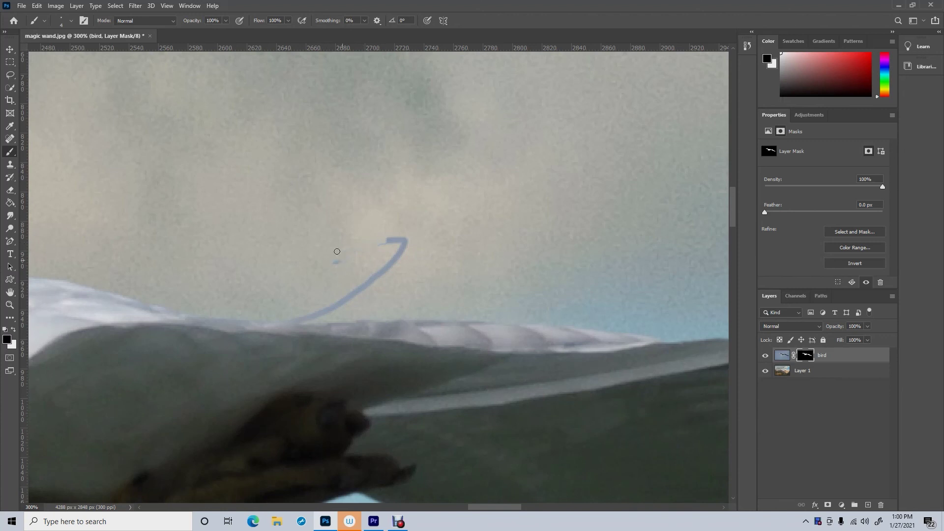
{"action": "left_click", "coordinate": [71, 20]}
{"action": "left_click", "coordinate": [66, 51]}
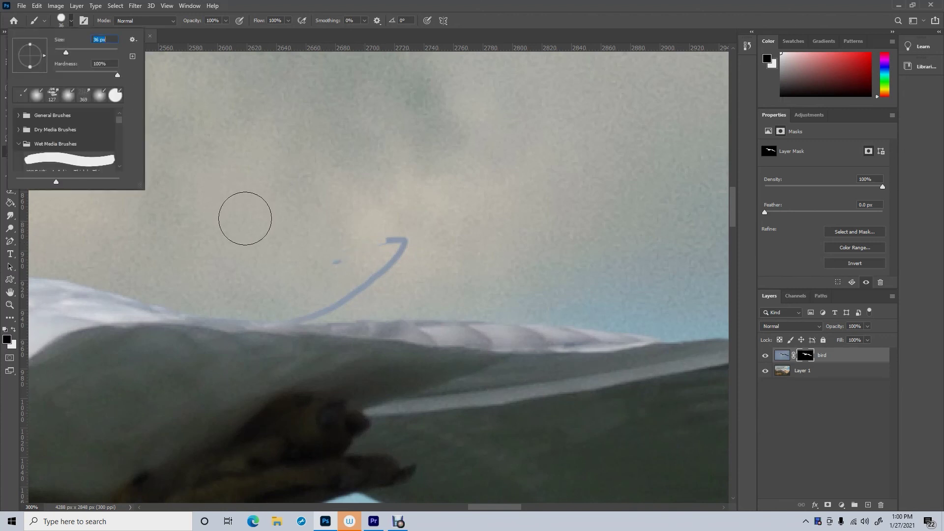
{"action": "mouse_move", "coordinate": [334, 247]}
{"action": "left_mouse_down"}
{"action": "mouse_move", "coordinate": [412, 228]}
{"action": "mouse_move", "coordinate": [349, 282]}
{"action": "mouse_move", "coordinate": [286, 292]}
{"action": "left_mouse_up"}
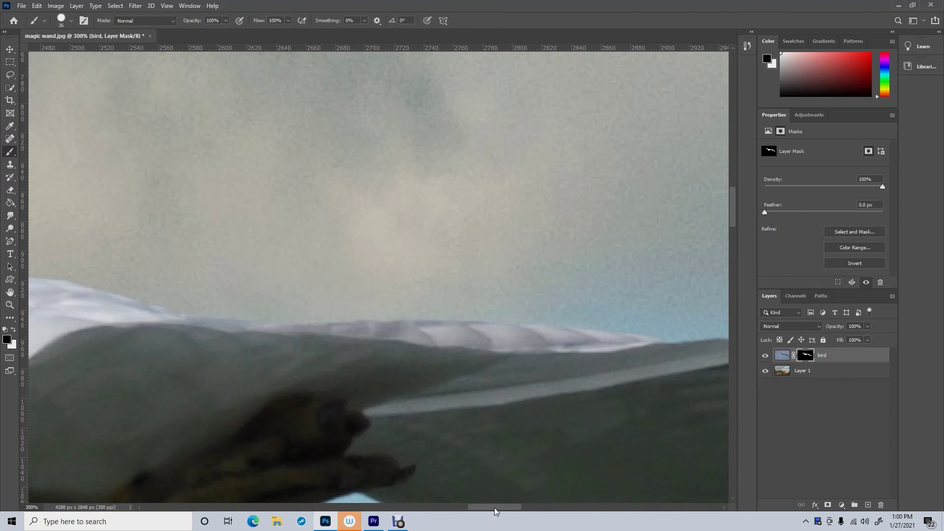
Step: Examine the cutout edge along the wing on the tail side and the whole gull against the landscape
{"action": "left_click_drag", "start_coordinate": [495, 508], "coordinate": [563, 512]}
{"action": "scroll", "coordinate": [389, 295], "scroll_direction": "down", "scroll_amount": 10}
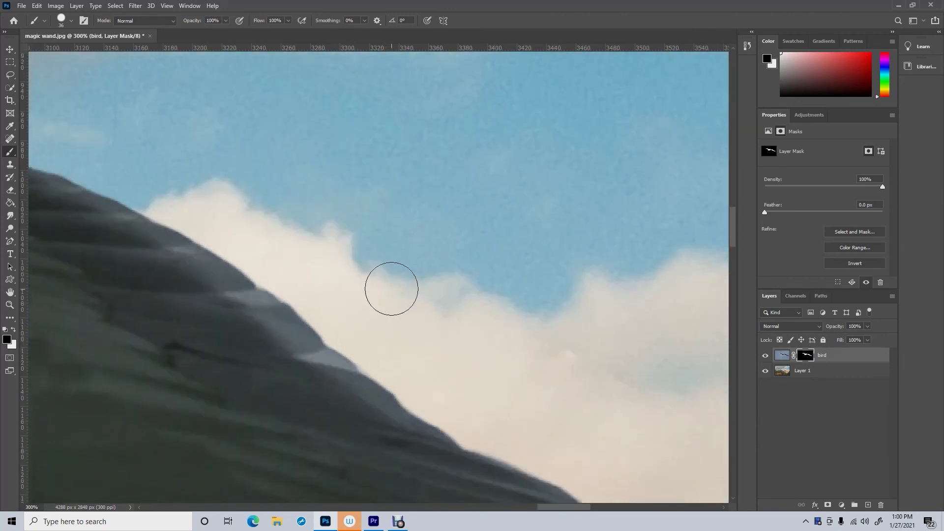
{"action": "scroll", "coordinate": [295, 300], "scroll_direction": "down", "scroll_amount": 4}
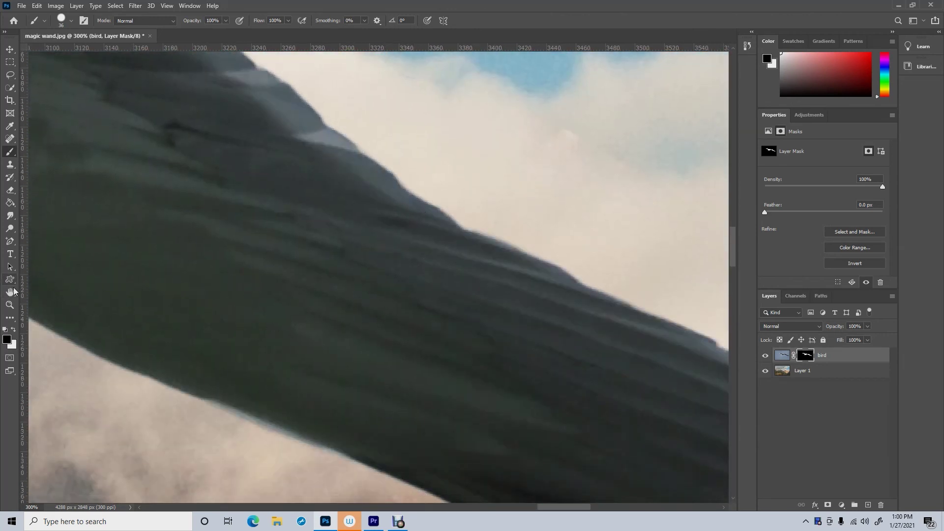
{"action": "left_click", "coordinate": [10, 305]}
{"action": "left_click", "coordinate": [349, 285], "text": "alt"}
{"action": "left_click", "coordinate": [349, 285], "text": "alt"}
{"action": "left_click", "coordinate": [349, 285], "text": "alt"}
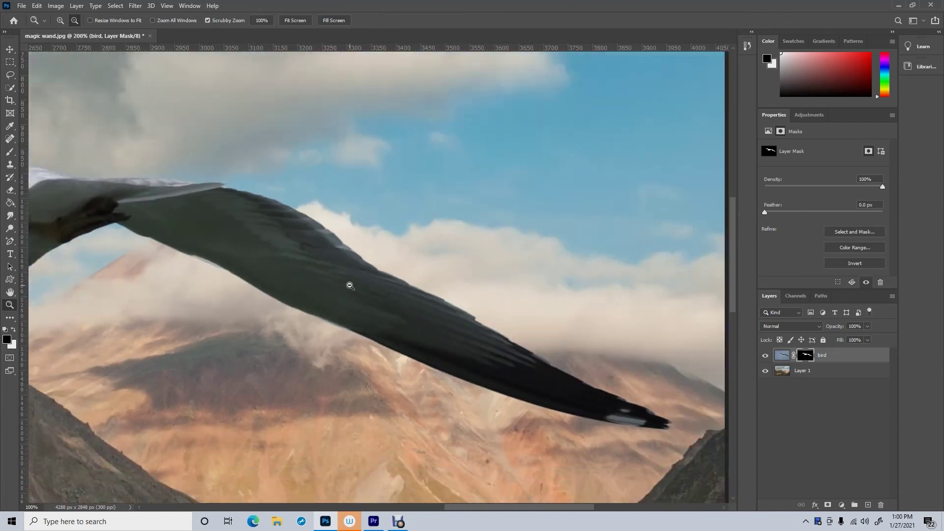
{"action": "left_click", "coordinate": [349, 285], "text": "alt"}
{"action": "left_click", "coordinate": [349, 285], "text": "alt"}
{"action": "left_click", "coordinate": [349, 285], "text": "alt"}
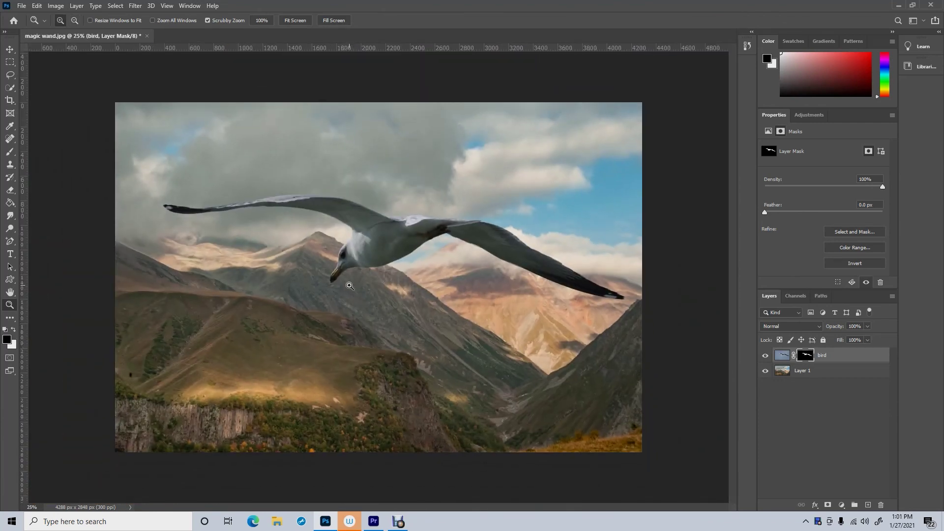